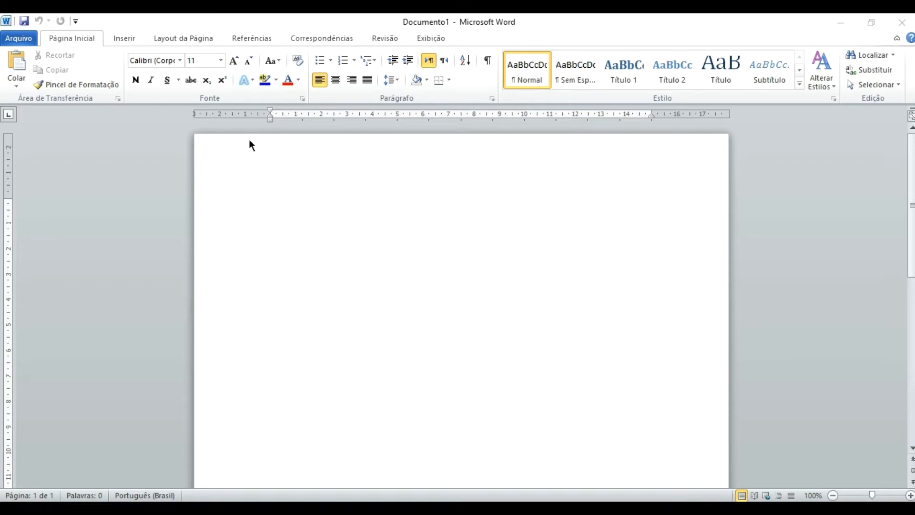
- Review the available column presets and look over the blank page
left_click(320, 198)
left_click(203, 39)
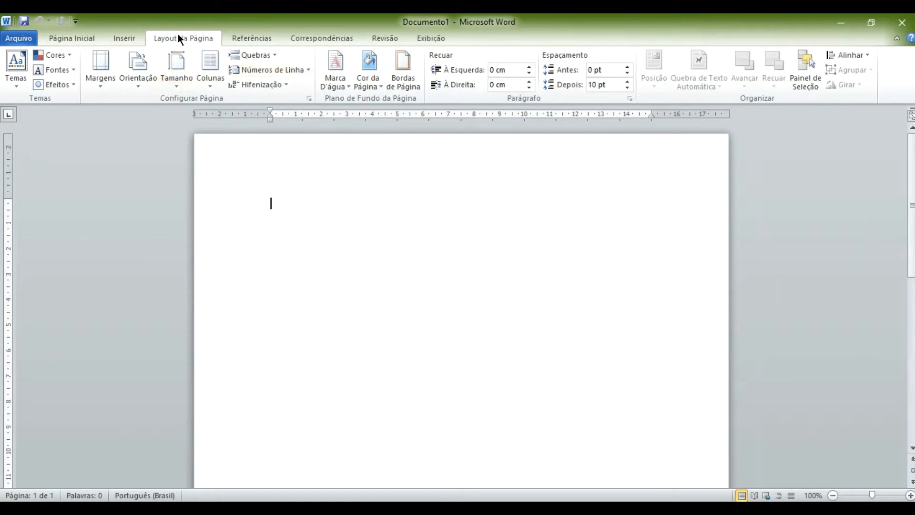
left_click(210, 85)
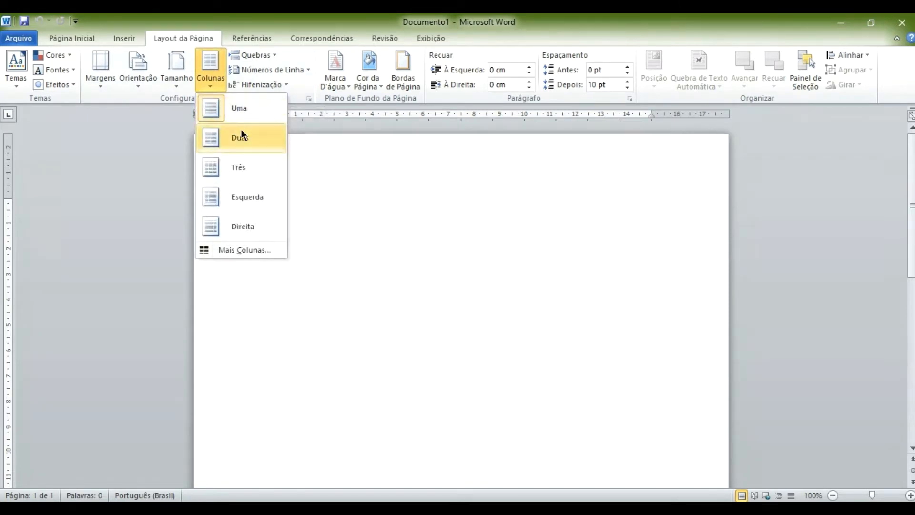
left_click(416, 214)
scroll(418, 215, "down", 3)
scroll(418, 213, "down", 1)
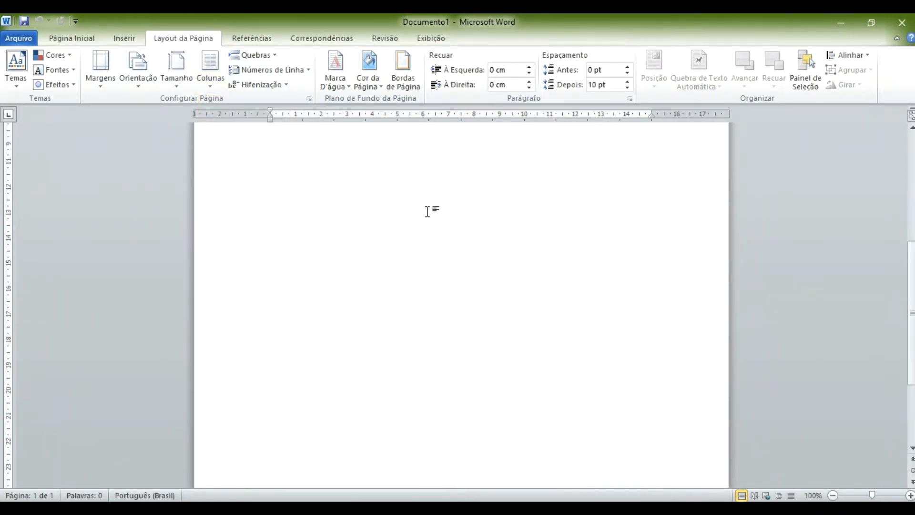
scroll(427, 211, "up", 3)
scroll(427, 211, "down", 8)
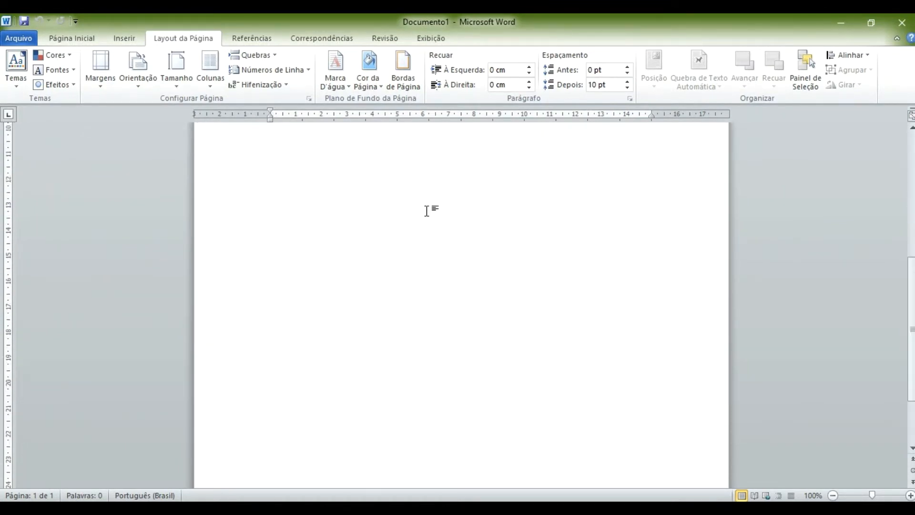
scroll(424, 205, "up", 6)
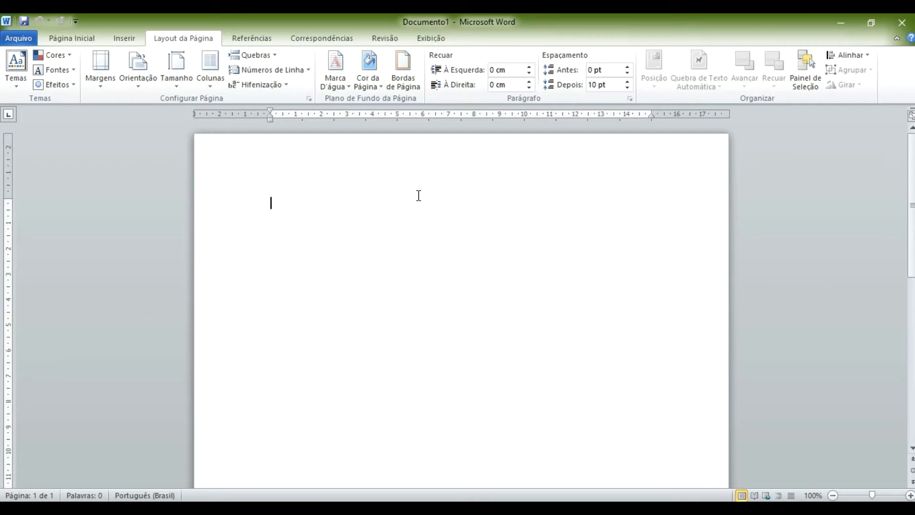
- Split the page into two columns and start the sample text with "sdfasdfasdfasdf" and "sdfasdfasd", separated by an empty paragraph
left_click(209, 83)
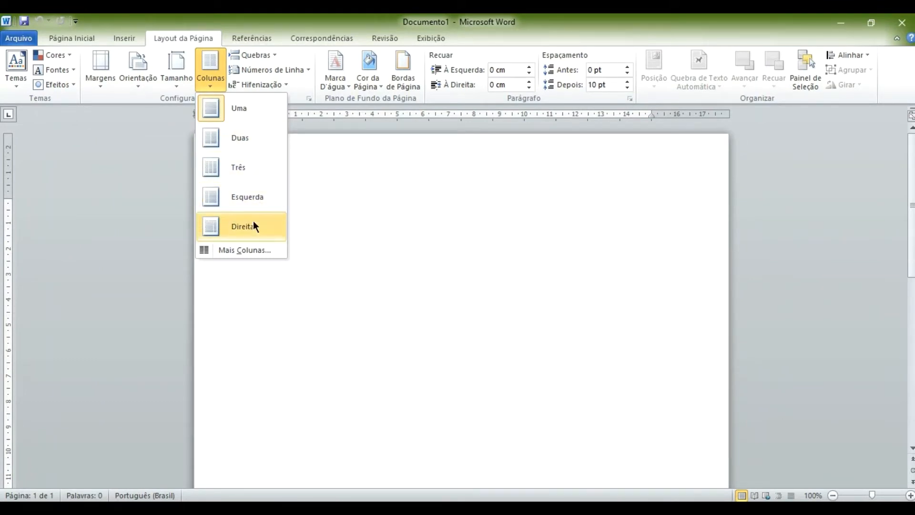
left_click(254, 144)
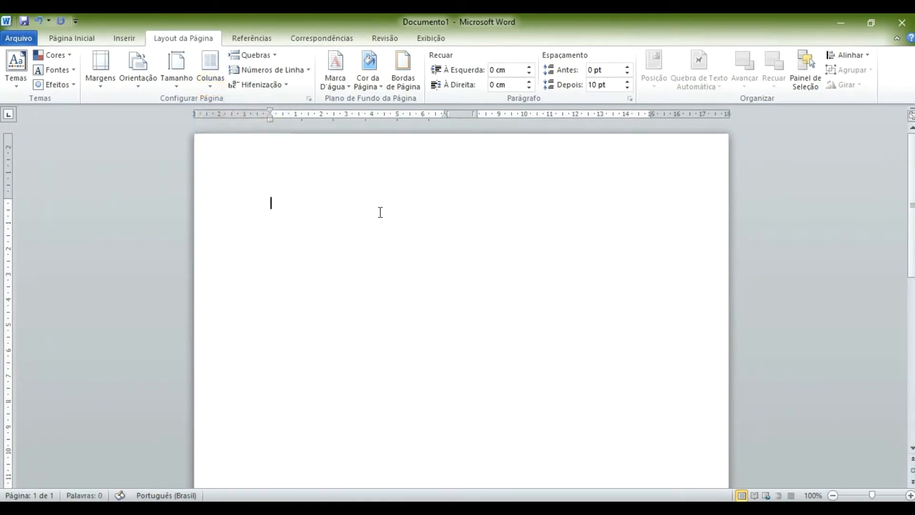
type("sdfasdfasdfasdf")
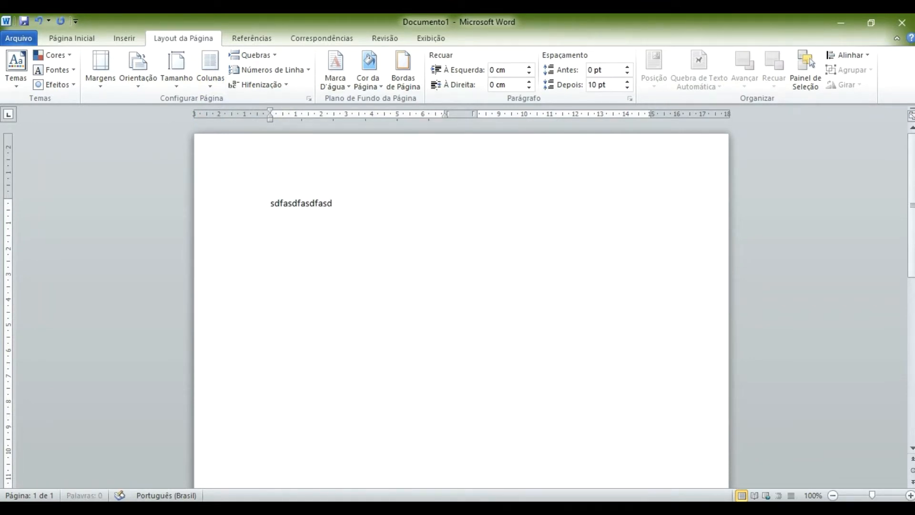
key("Return")
key("Return")
type("sdfasdfasd")
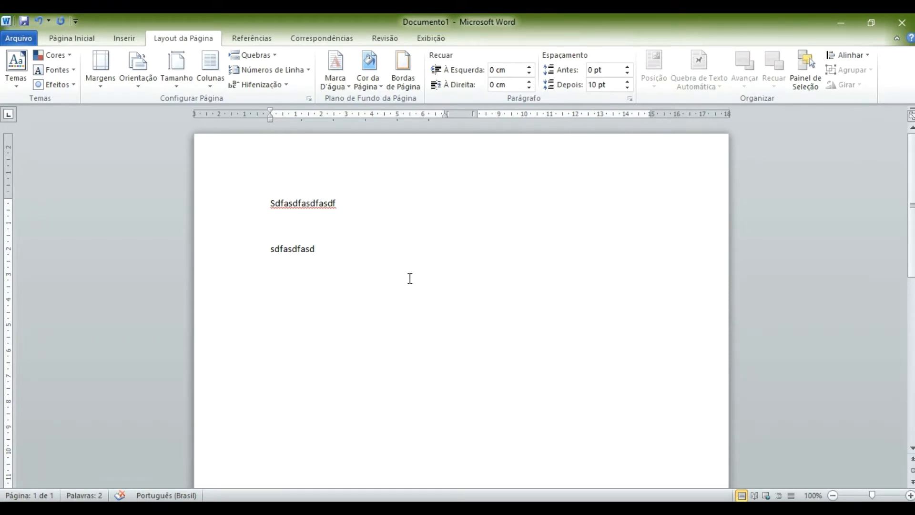
- Continue with short filler lines such as "dfasdfasdf", "asdf" and "asd", one per paragraph, until the text runs well into the second column
key("Return")
type("dfasdfasdf")
key("Return")
type("asdf")
key("Return")
type("asd")
key("Return")
type("f asd fa sd faz df asd fa sd faz df")
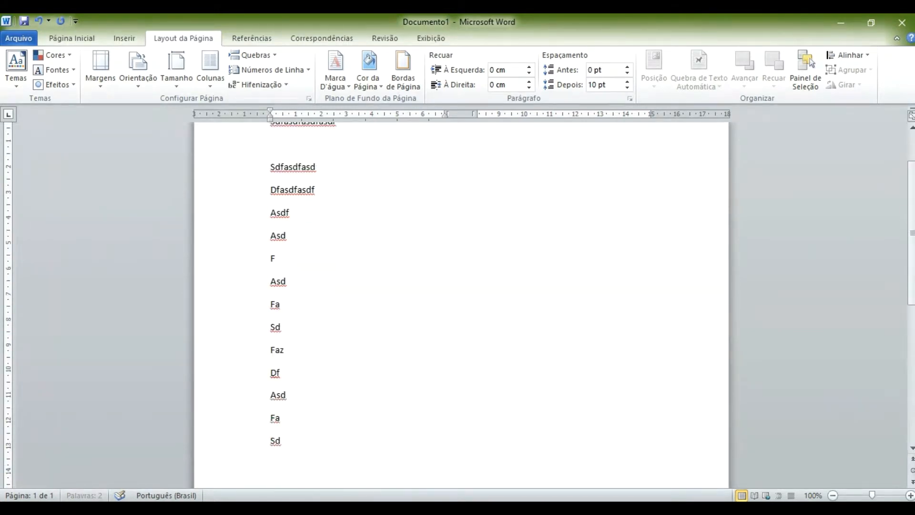
type("as dfa sdf a sdf as df asd fa sdf a")
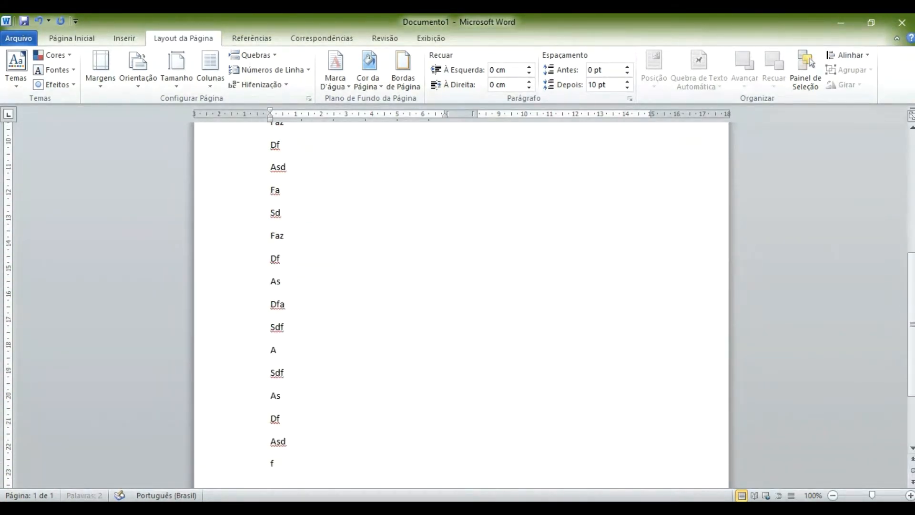
type("sd")
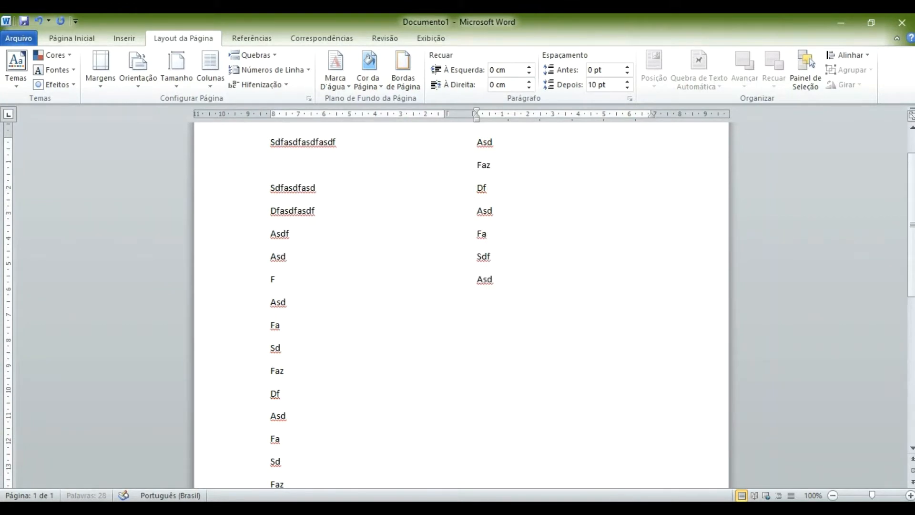
type(" faz df asd fa sdf asd fa sdf asd fa sdf asd fa sd")
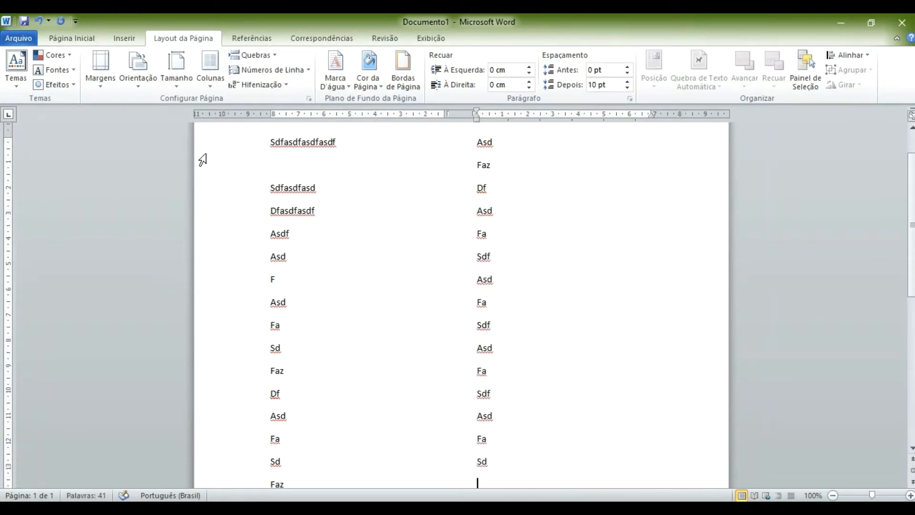
- Look over the two-column text and change the layout to three columns
scroll(376, 200, "down", 3)
scroll(376, 201, "down", 8)
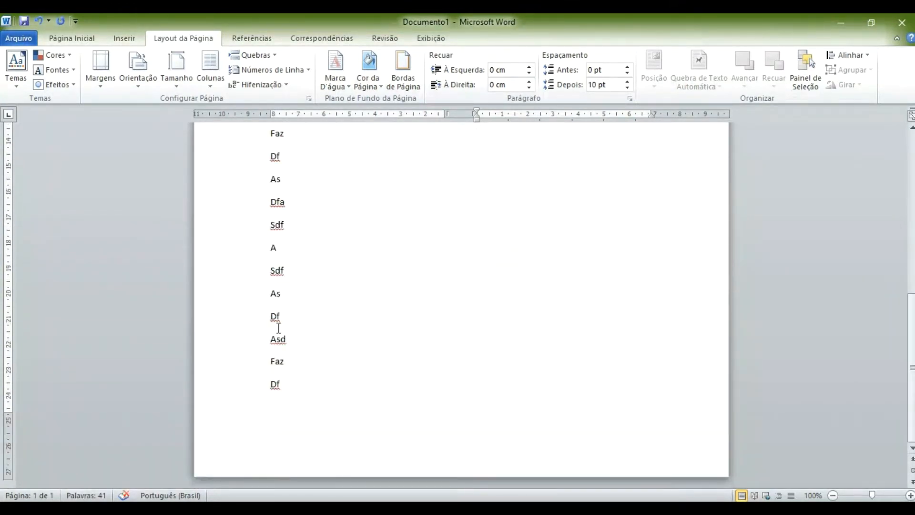
scroll(482, 297, "up", 10)
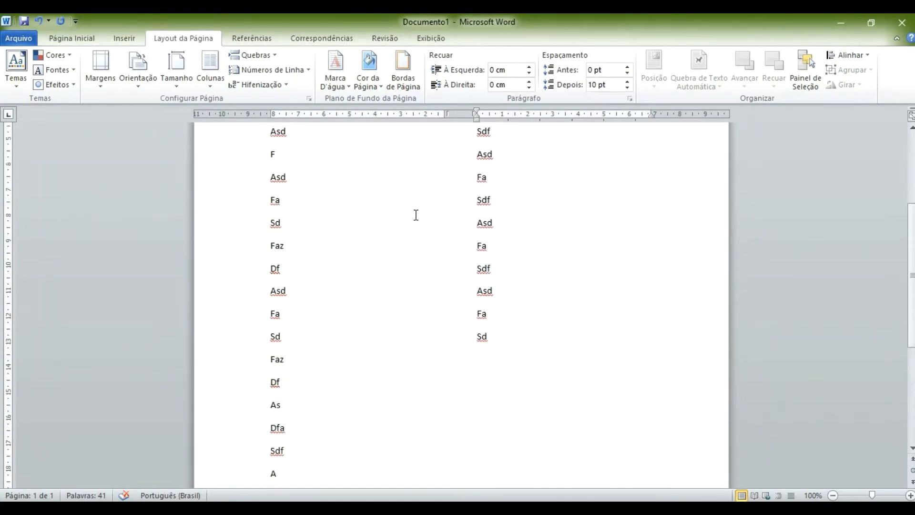
scroll(335, 237, "up", 2)
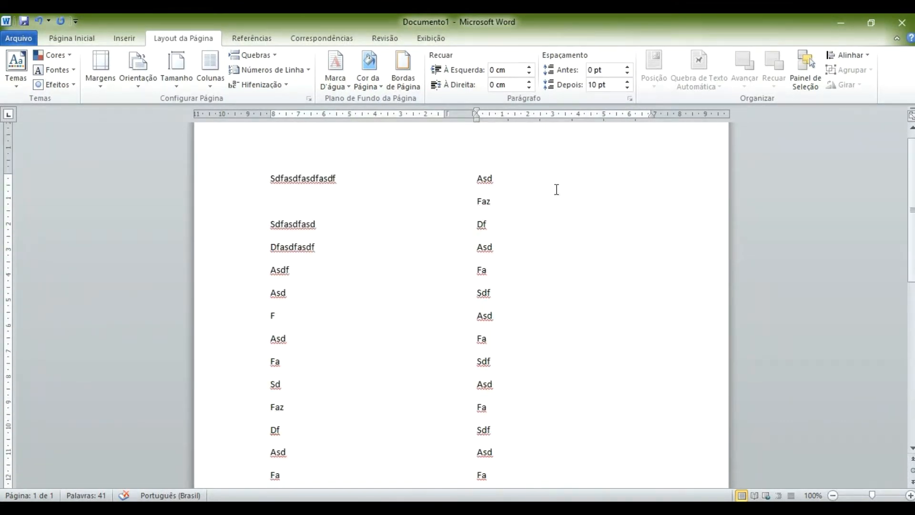
left_click(209, 83)
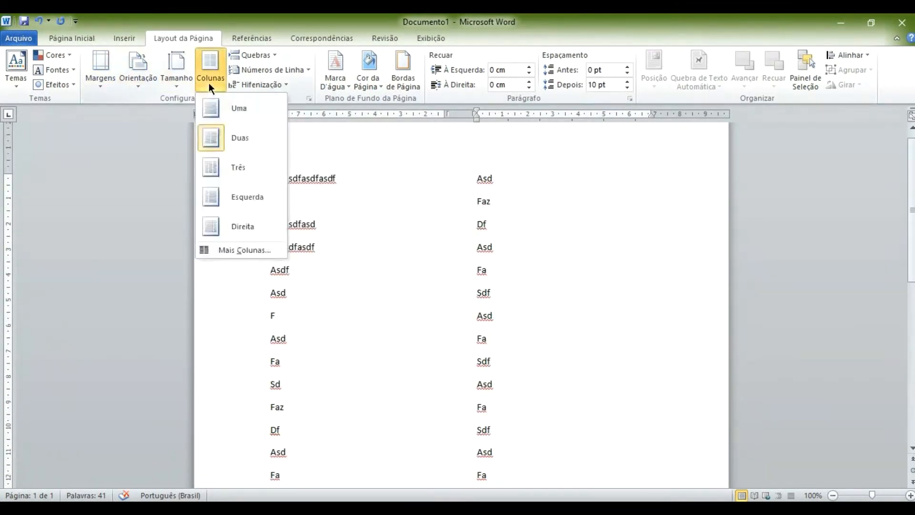
left_click(242, 167)
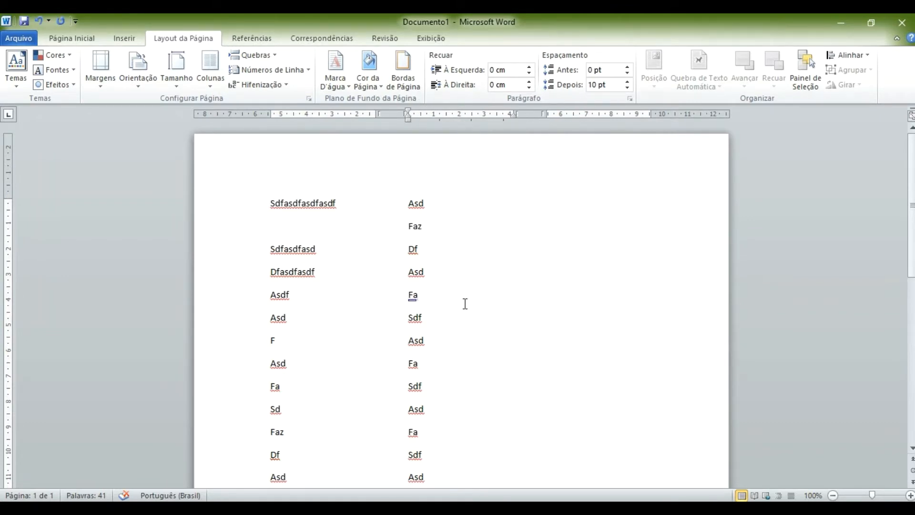
- Add short filler lines such as "Asd", "As" and "Da" after the last paragraph until the text flows into the third column
scroll(464, 303, "down", 3)
left_click(452, 228)
left_click(461, 394)
type("Asd As Da Sd As")
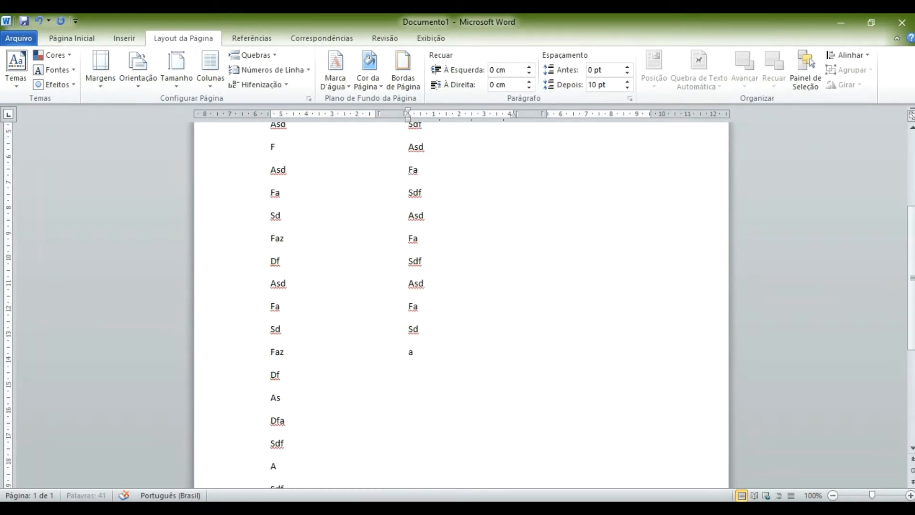
type(" Da Sd A Sd As Da Sd As Das Da s")
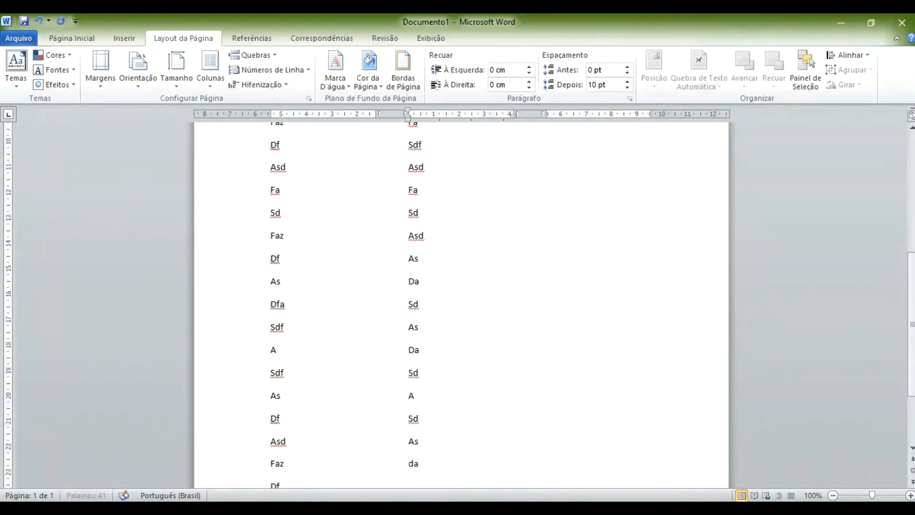
type("d As D Asd As Da Sd As")
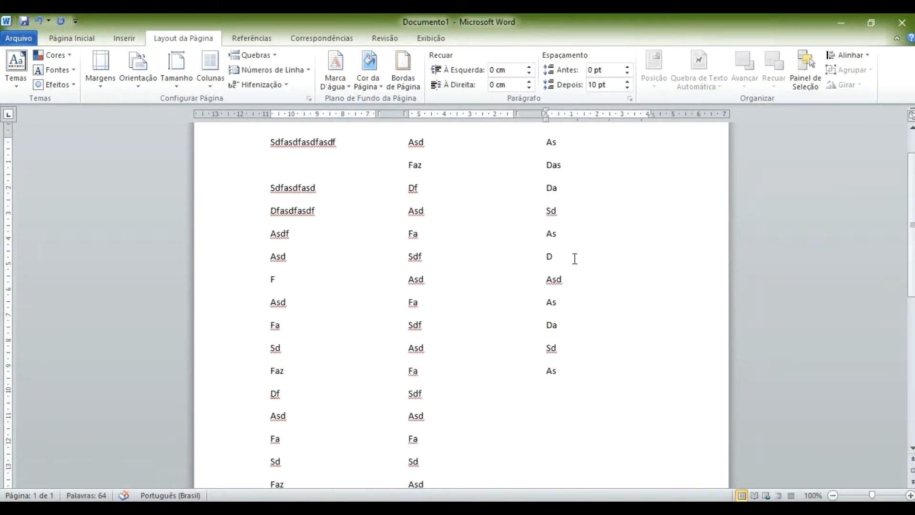
scroll(573, 257, "up", 2)
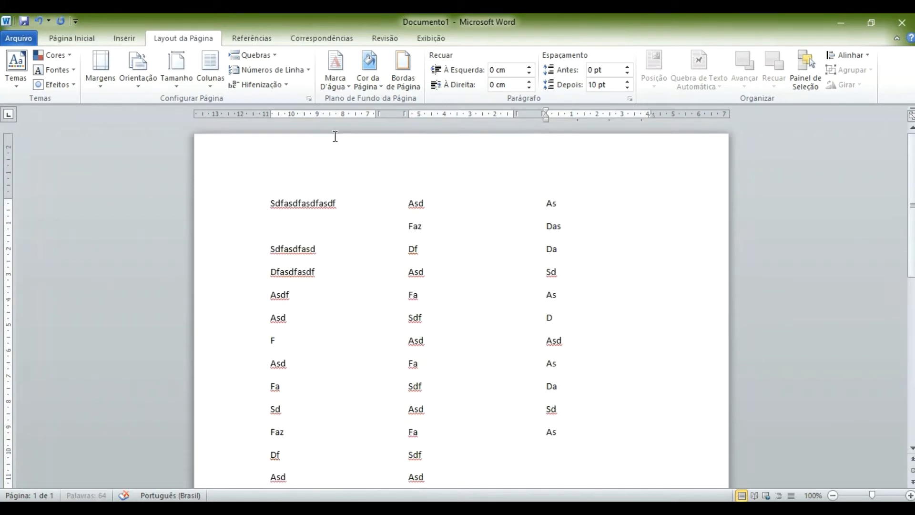
- Apply the Esquerda column preset and look over how the text flows across the pages
left_click(223, 80)
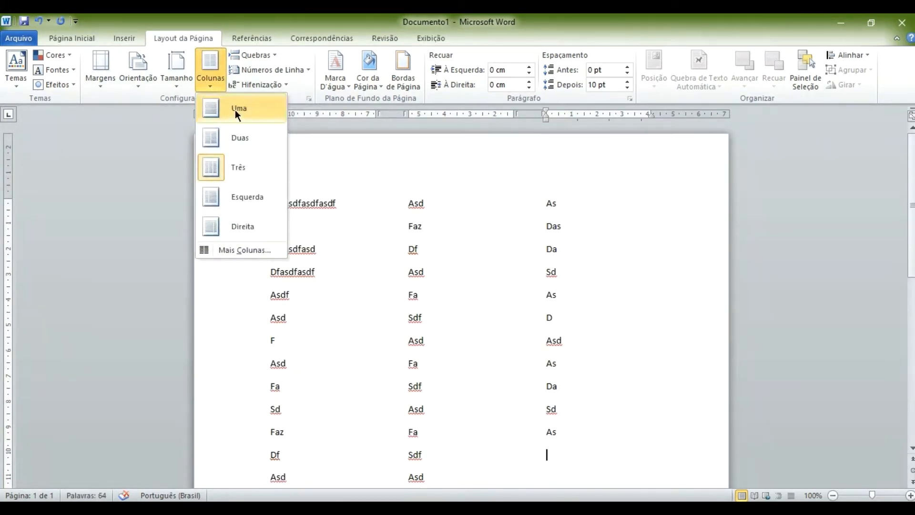
left_click(264, 212)
scroll(452, 202, "down", 5)
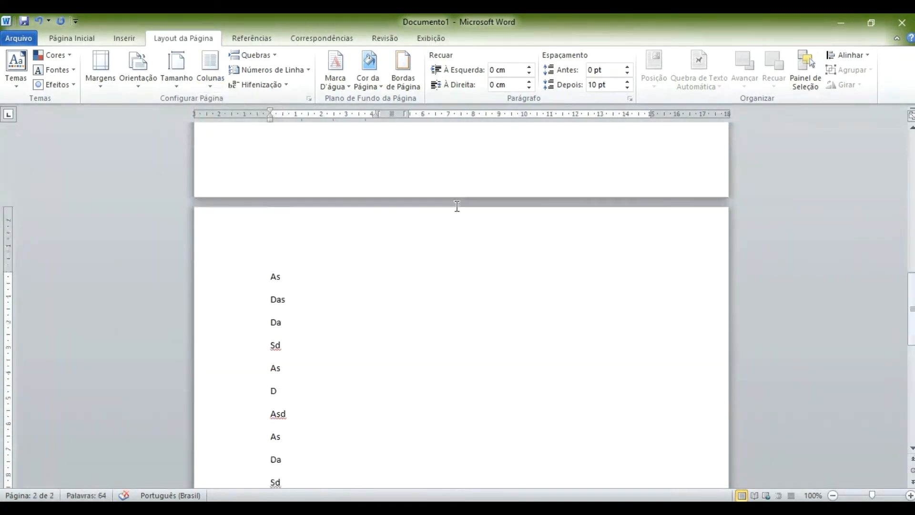
scroll(452, 202, "up", 3)
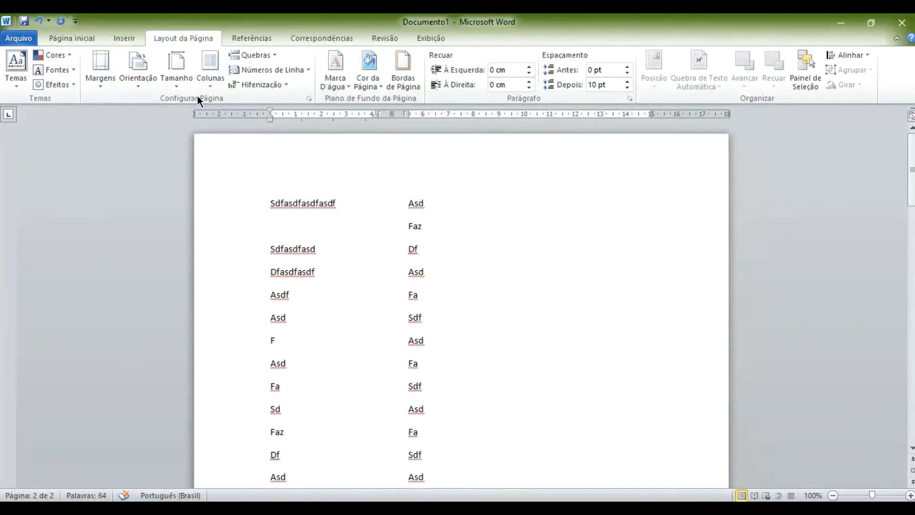
left_click(206, 84)
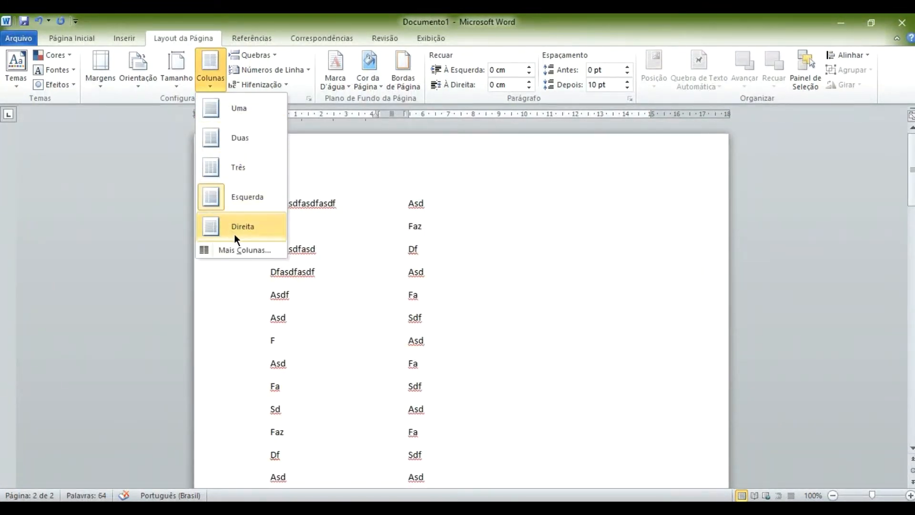
left_click(362, 204)
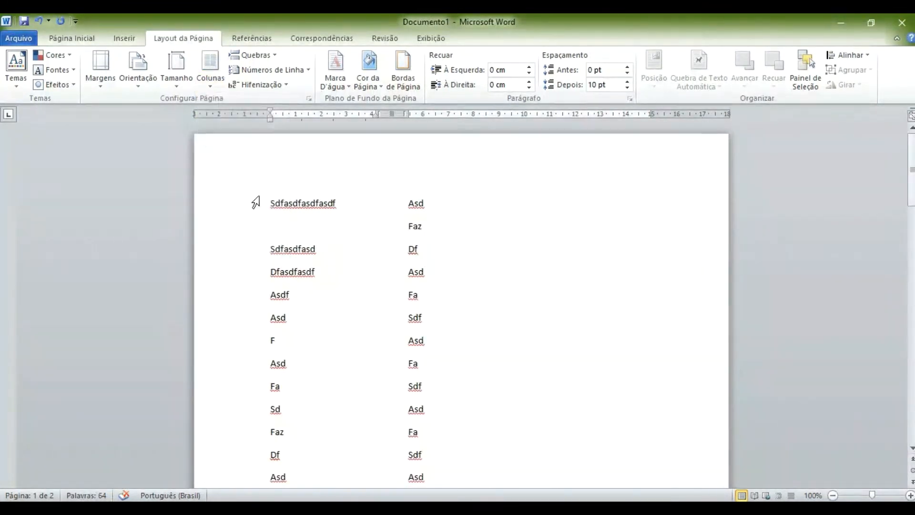
- Delete all the sample text from the document
left_click_drag(274, 198, 442, 305)
key("ctrl+shift+End")
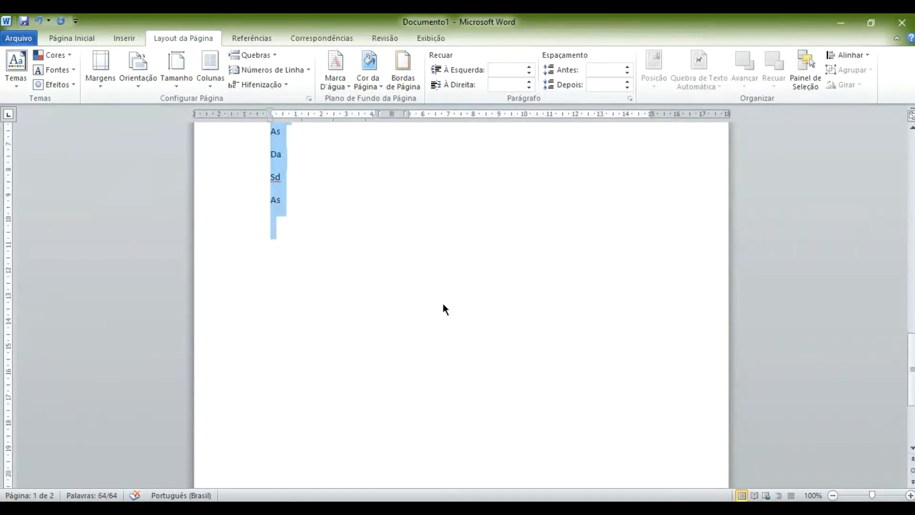
key("Delete")
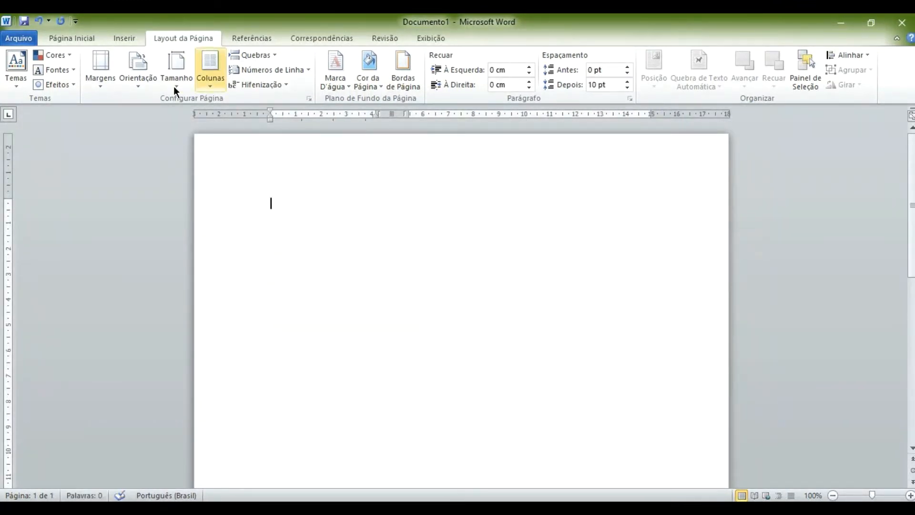
- Try the Retrato page orientation and switch the page to Paisagem
left_click(139, 84)
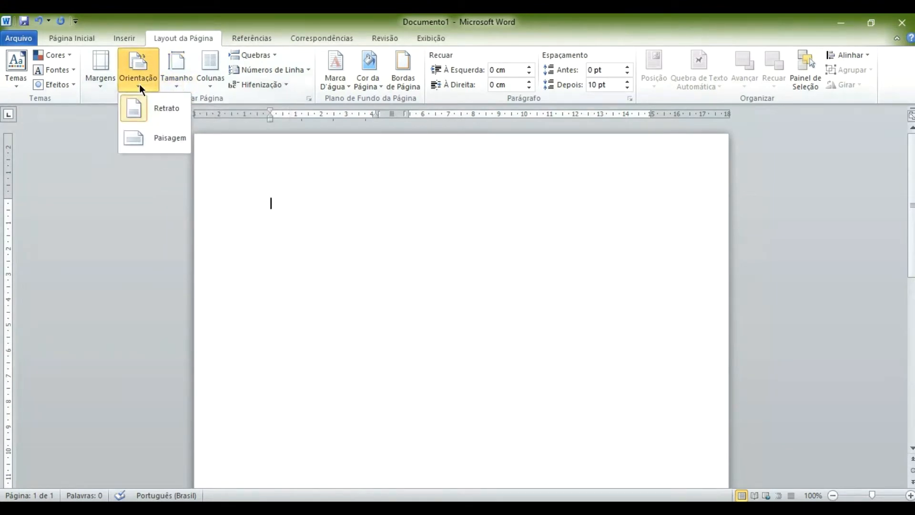
left_click(173, 115)
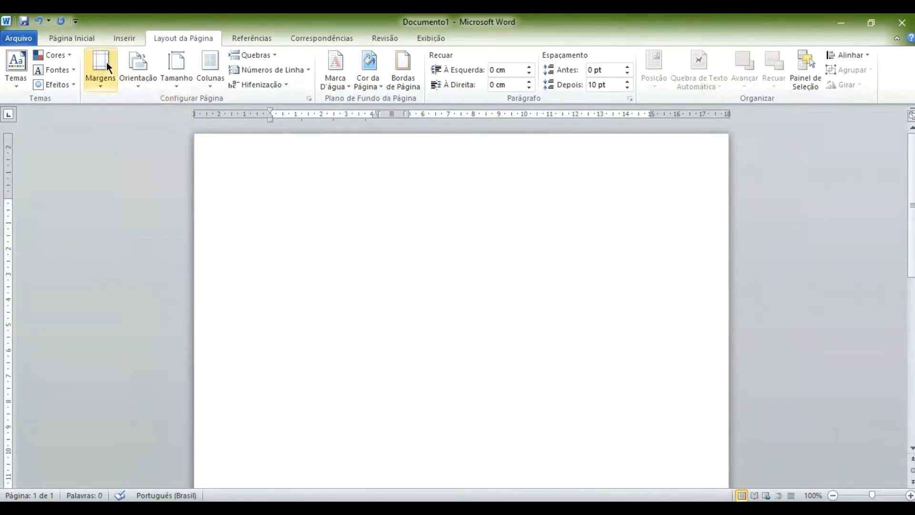
left_click(139, 72)
left_click(151, 142)
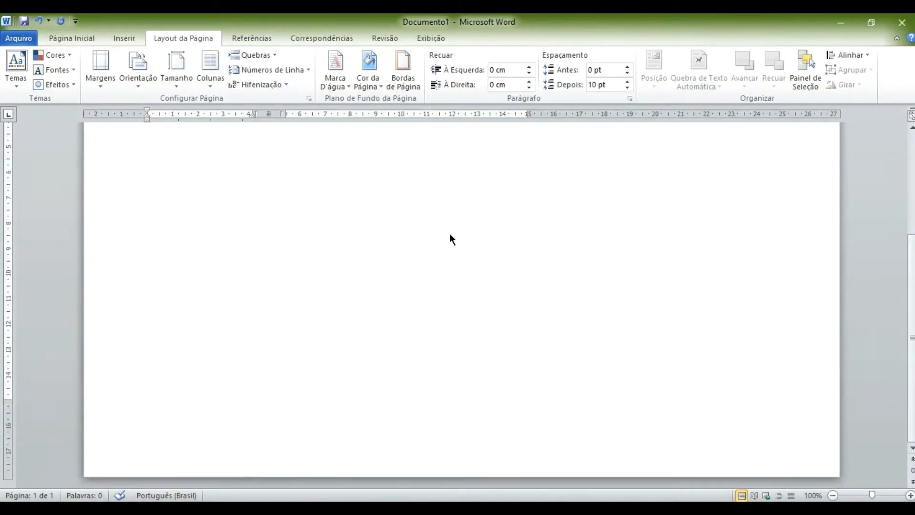
- Enter seven sample lines on the landscape page, from "Dfadfadfasdfas" and "Dfasdfasdfasdfas" through to "sdfasdfasdfasdfa"
type("dfadfadfasdfas")
key("Return")
type("dfasdfasdfas")
key("Return")
type("dfa")
key("Return")
type("sdfas Dfasdfasdfasdfas Dfa Sdf As Dfa sdfasdfasdfasdfa")
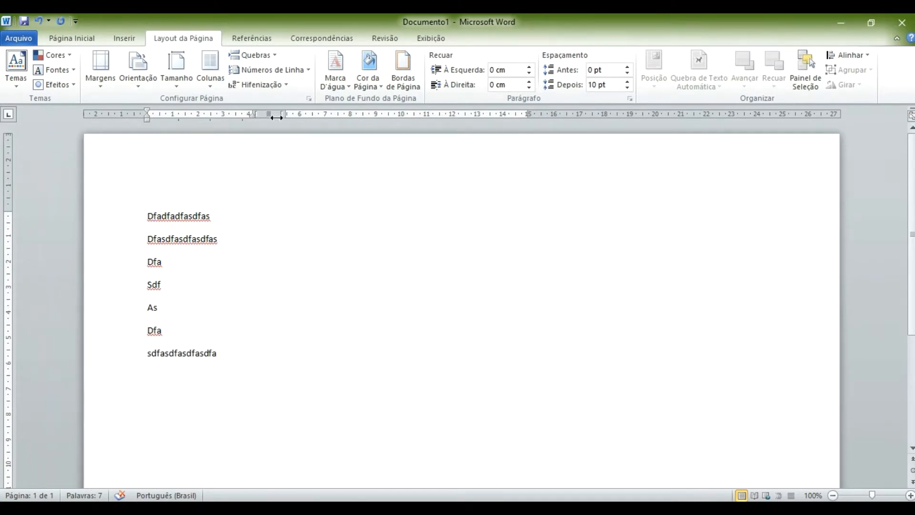
- Delete all seven sample lines from the landscape page
left_click(93, 39)
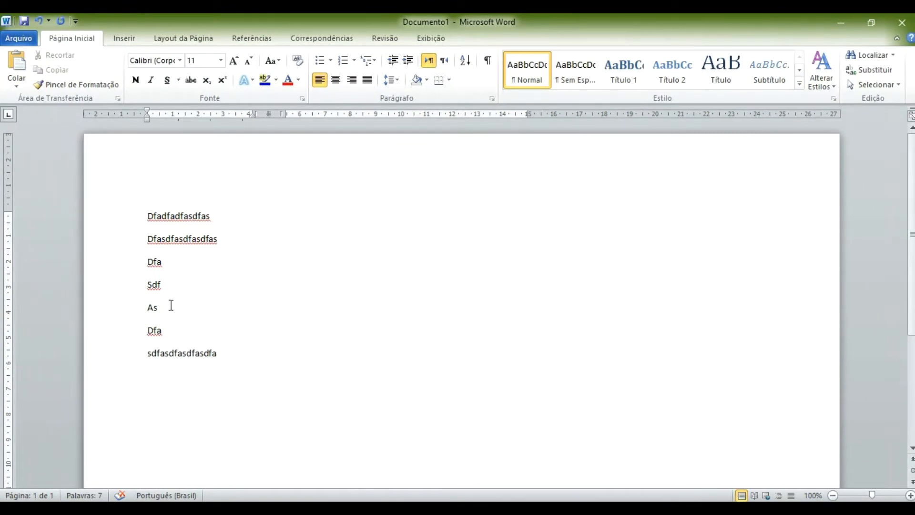
left_click_drag(146, 215, 292, 380)
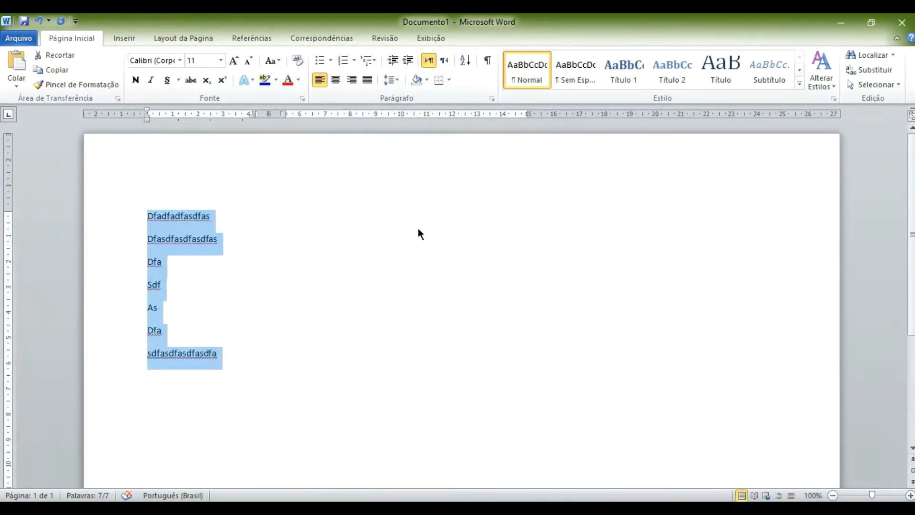
key("Delete")
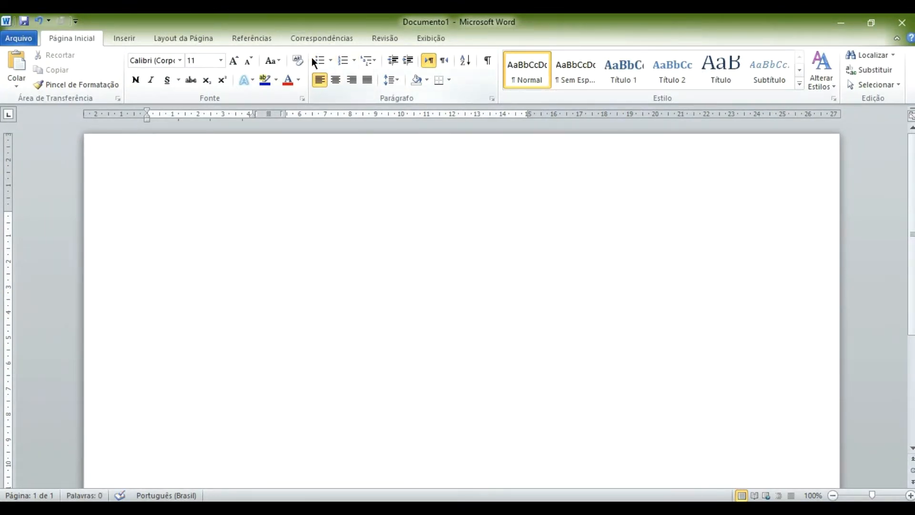
left_click(317, 61)
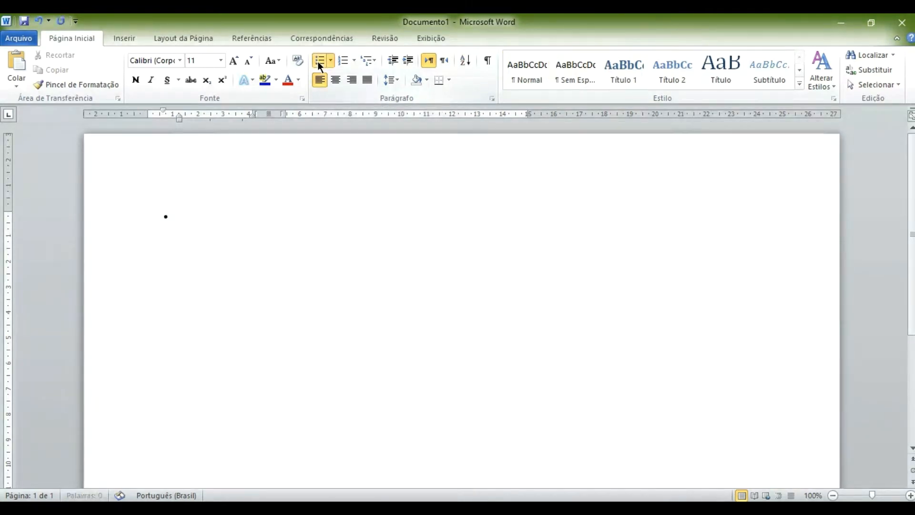
left_click(319, 60)
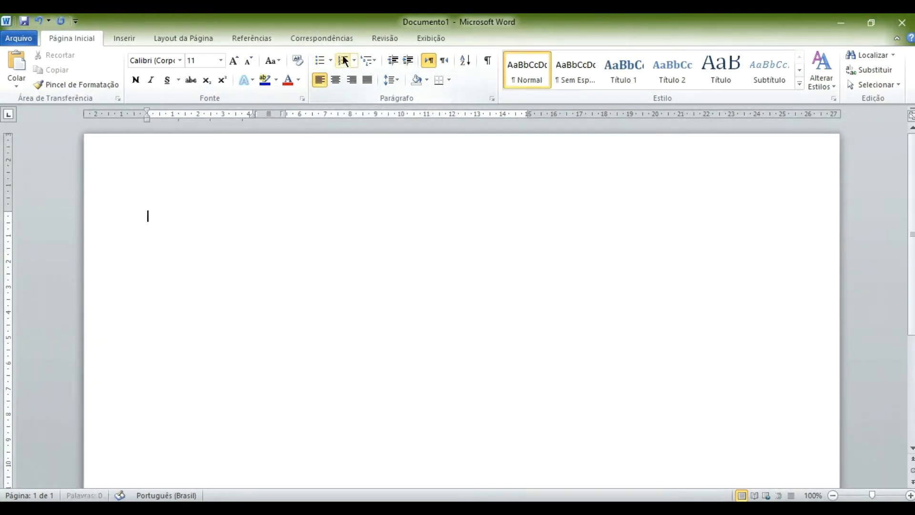
left_click(319, 60)
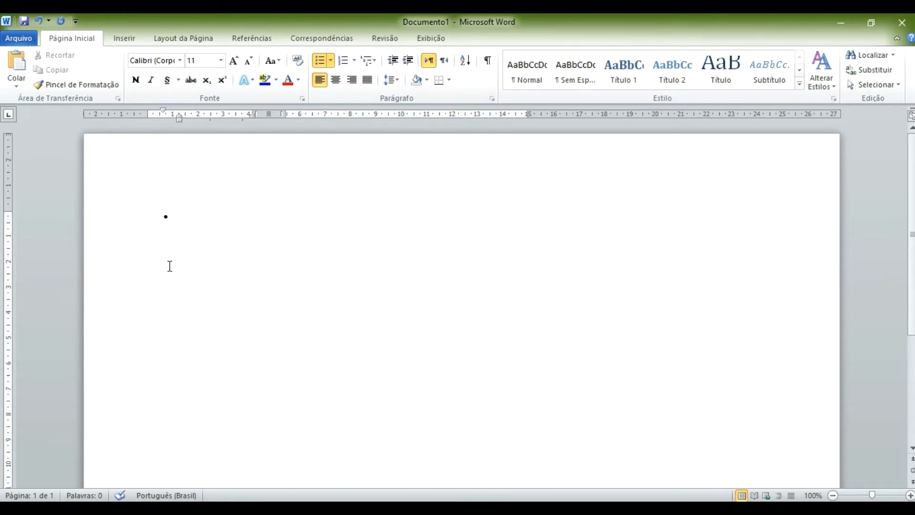
key("Return")
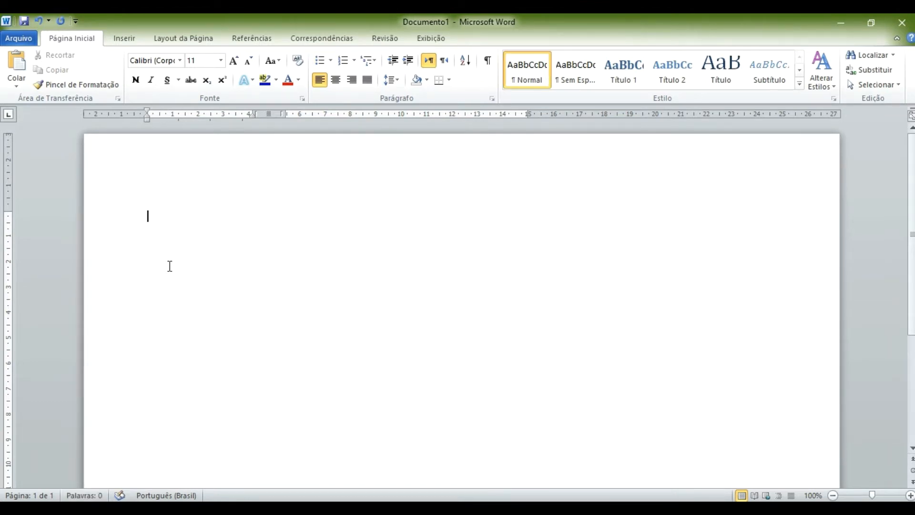
- Enter the heading "Lista de compras" followed by a bulleted list of Macarrão, Arroz and Feijão, and end the list
type("Lista de compras")
key("Return")
left_click(322, 59)
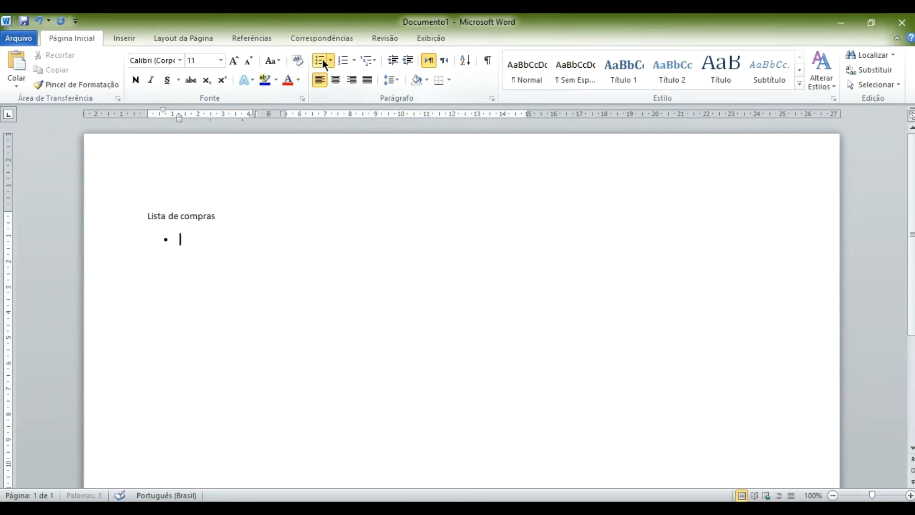
type("Macarrão")
key("Return")
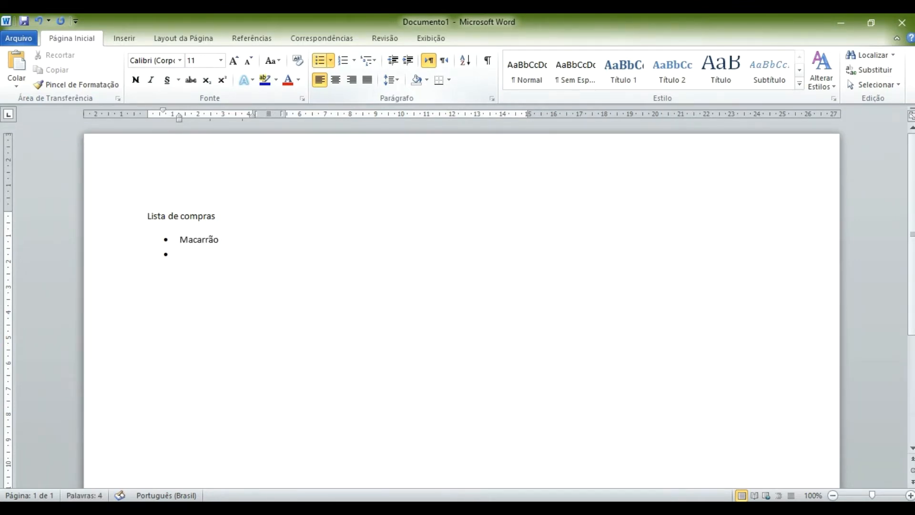
type("Arroz")
key("Return")
type("Feijão")
key("Return")
key("Return")
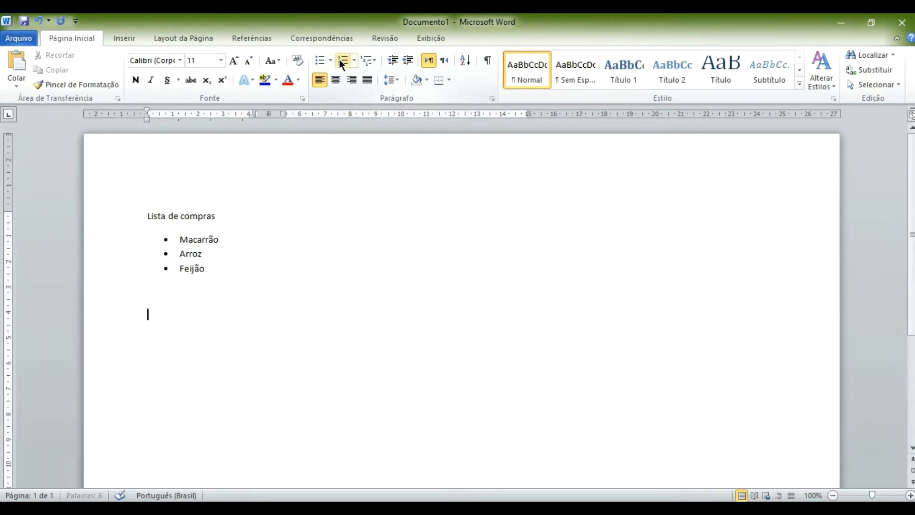
- Add the heading "Lista de prioridades" below the bulleted shopping list
type("ista de priod")
key("BackSpace")
key("Return")
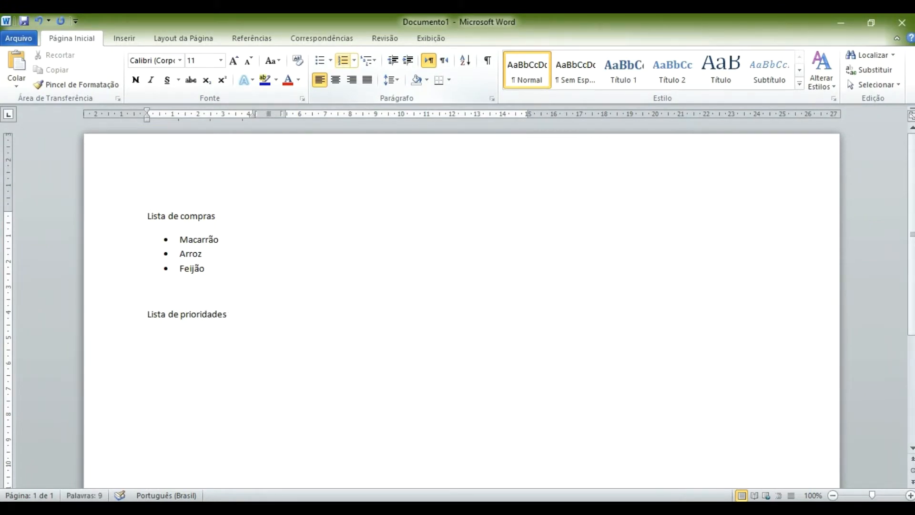
- Create a numbered list under "Lista de prioridades" with Arrumar a casa, Ir viajar and Terminar os estudos
left_click(341, 62)
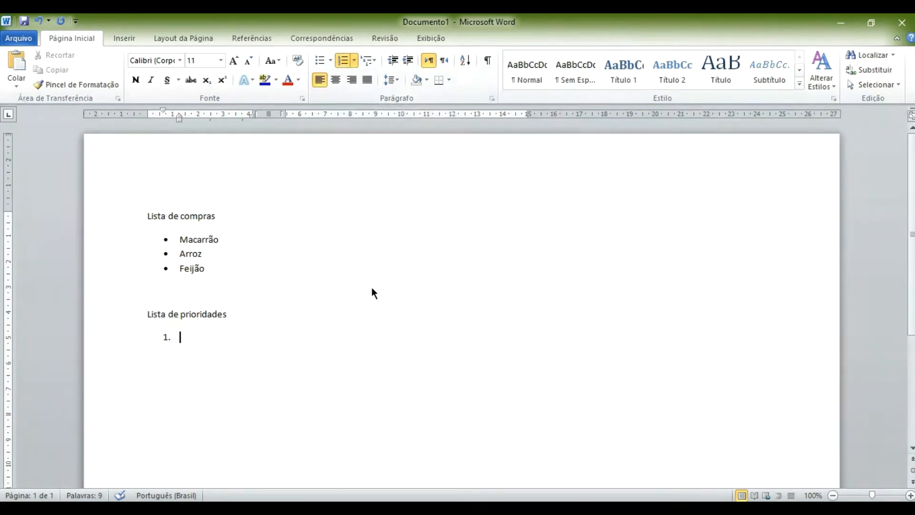
type("Arrumar a")
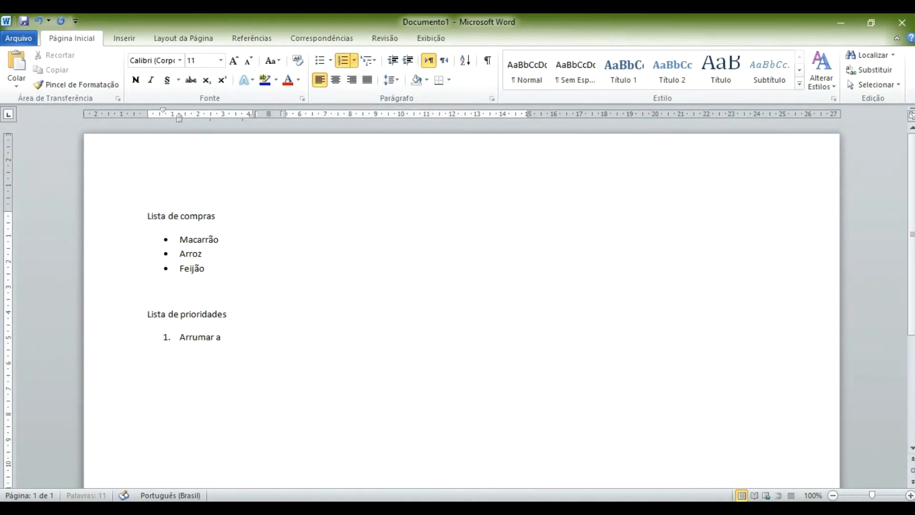
type(" cass")
key("BackSpace")
type("a")
key("Return")
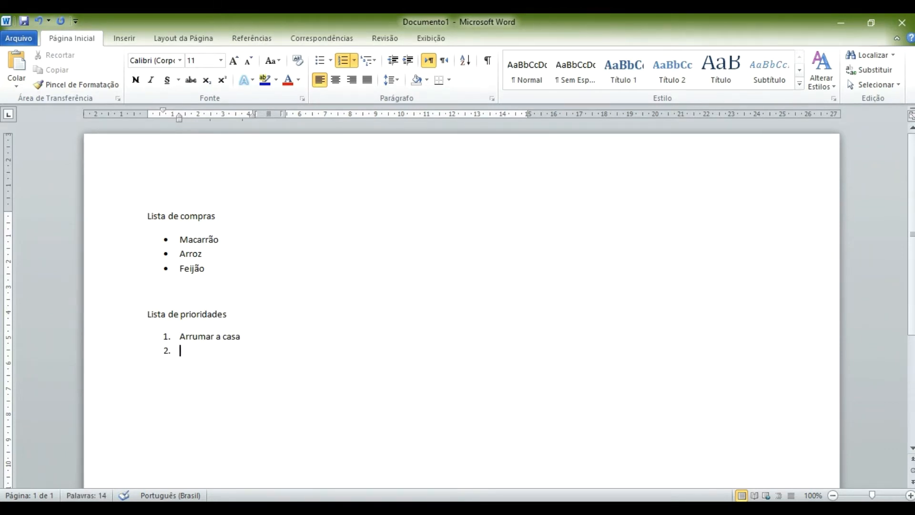
type("Ir viajar")
key("Return")
type("Terminar os")
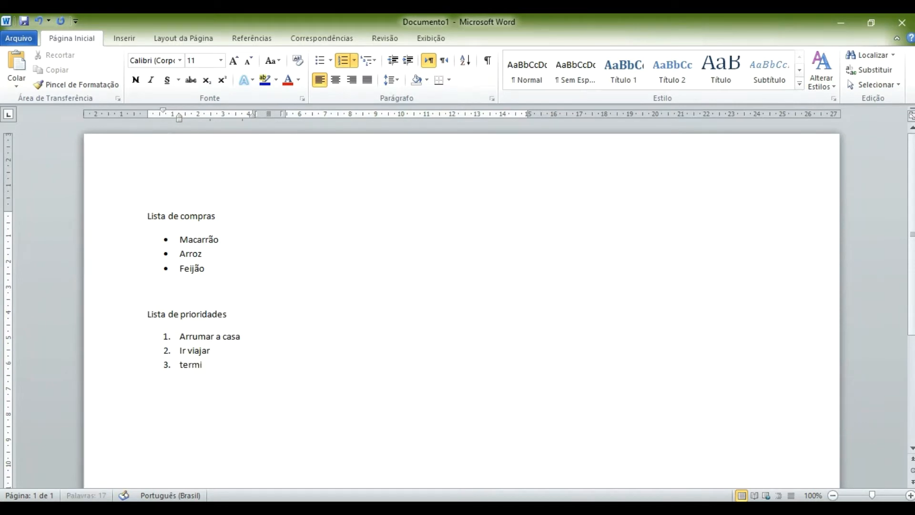
type(" estudos")
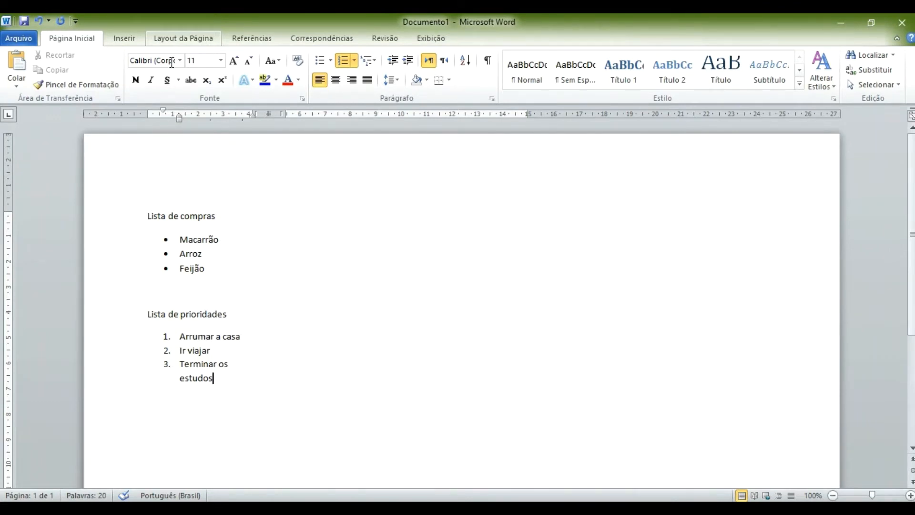
- Set the page layout to a single column
left_click(189, 40)
left_click(221, 69)
left_click(229, 110)
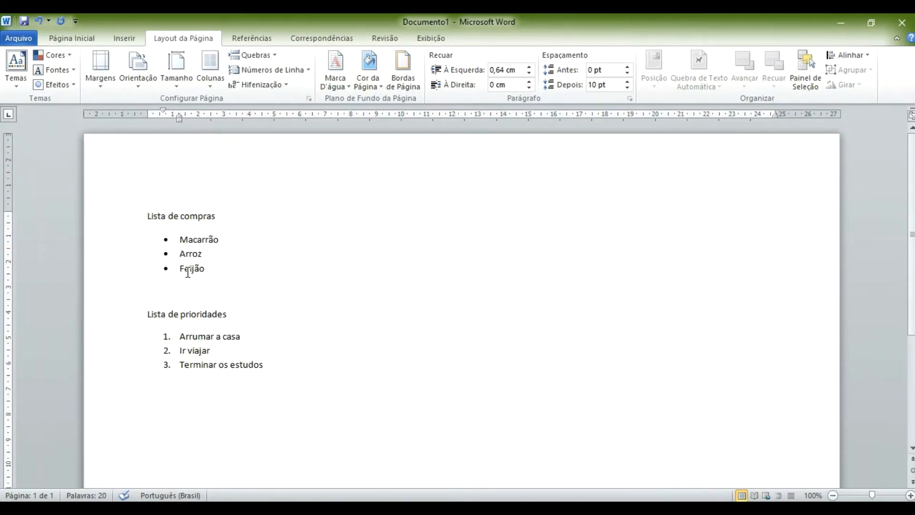
- Demote the Arroz bullet to a sub-item and replace Macarrão above it with "Mercado"
key("Tab")
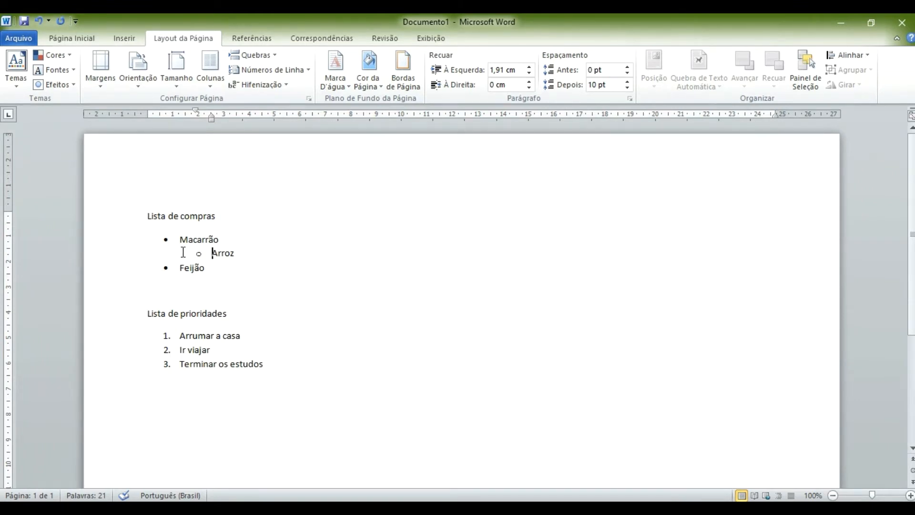
double_click(193, 239)
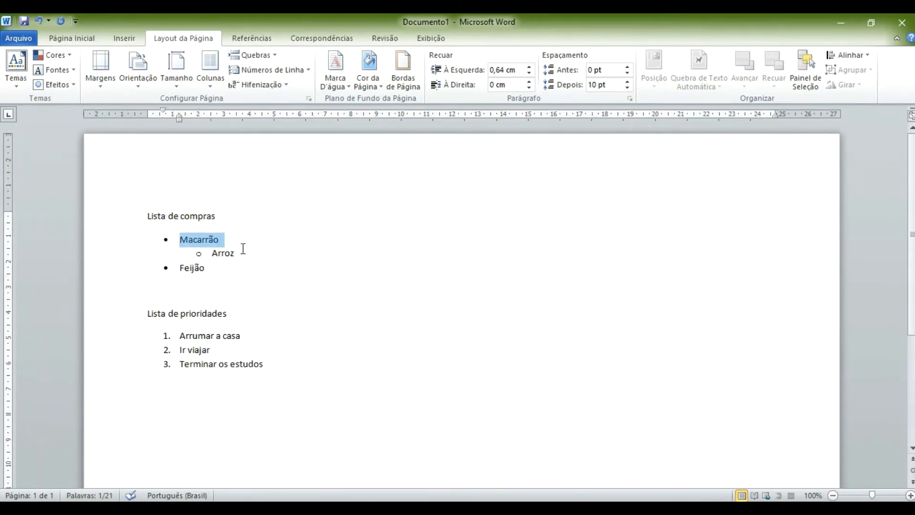
type("M")
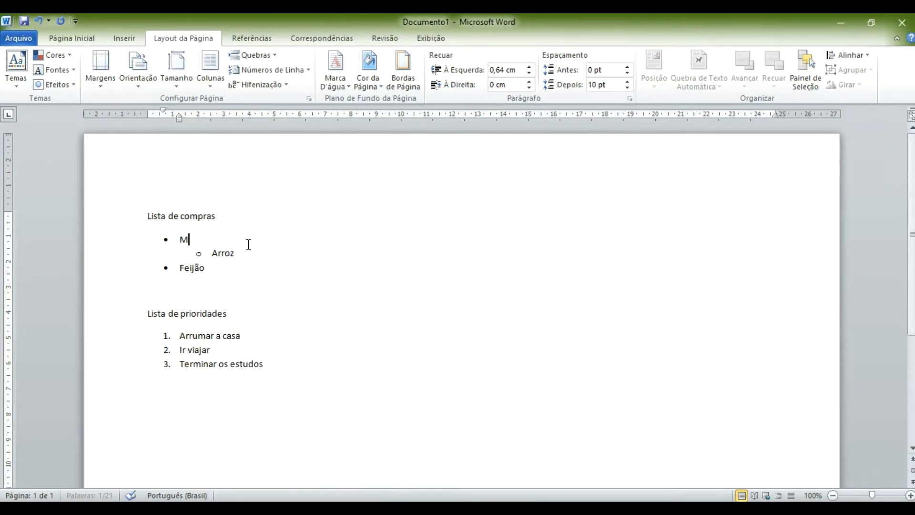
type("ercado")
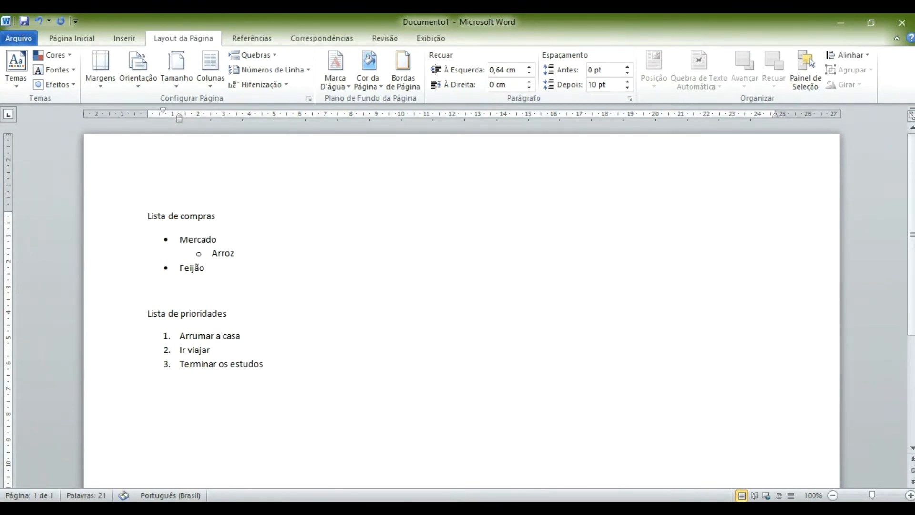
- Replace the Feijão bullet's text with "Feira"
key("Down")
key("Down")
key("shift+Home")
type("Feira")
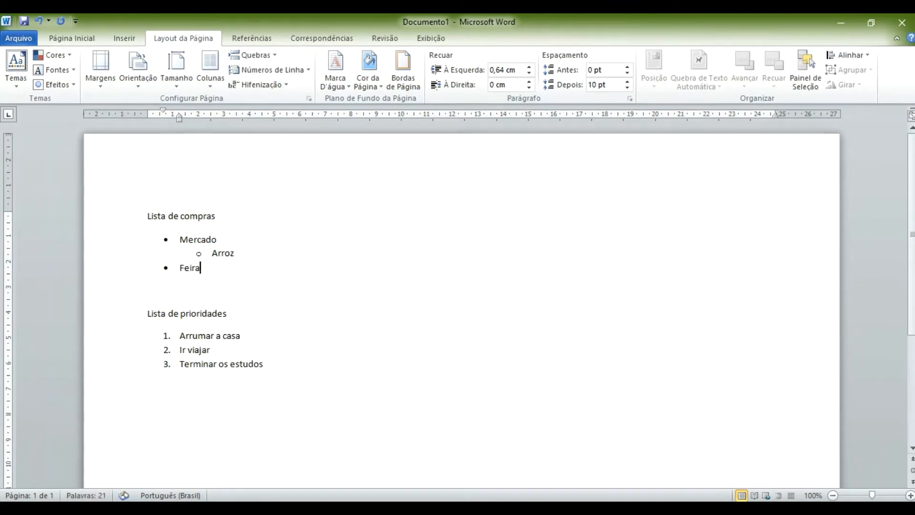
- Add the sub-items Batata, Banana and Maça under Feira
key("Return")
key("Tab")
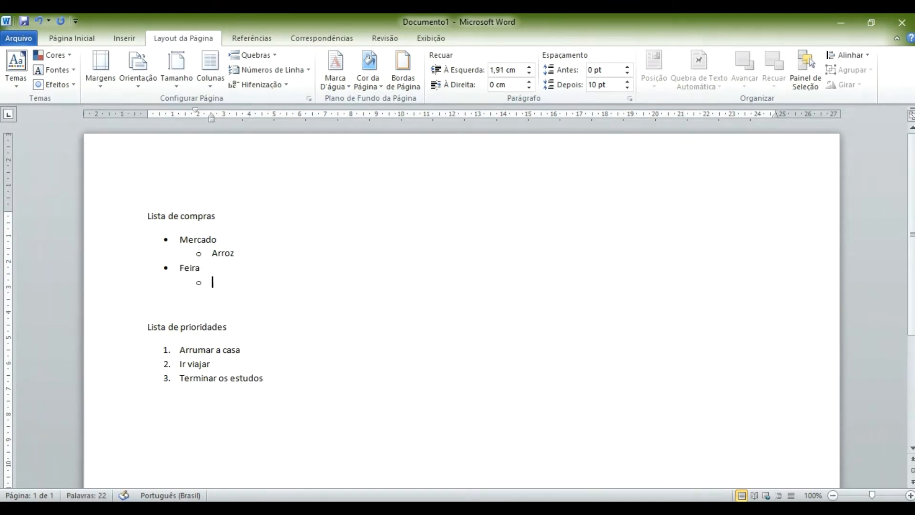
type("Batata")
key("Return")
type("Banana")
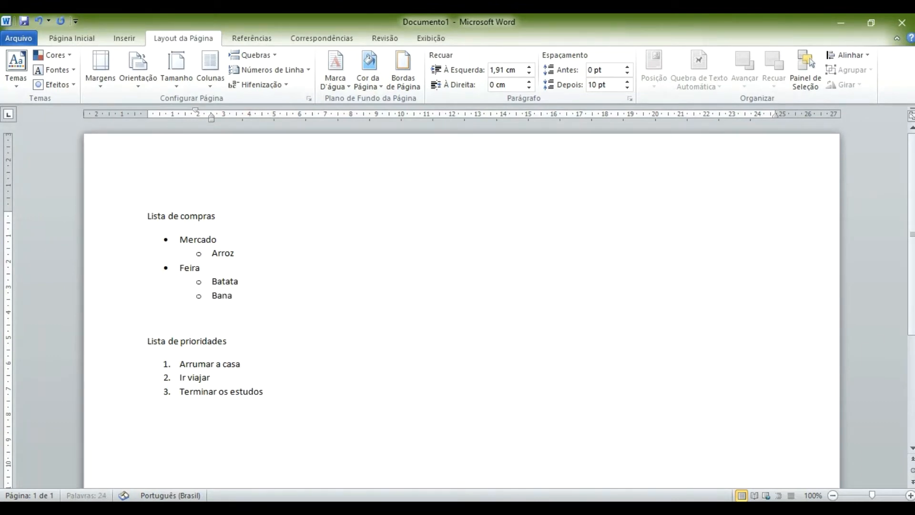
key("Return")
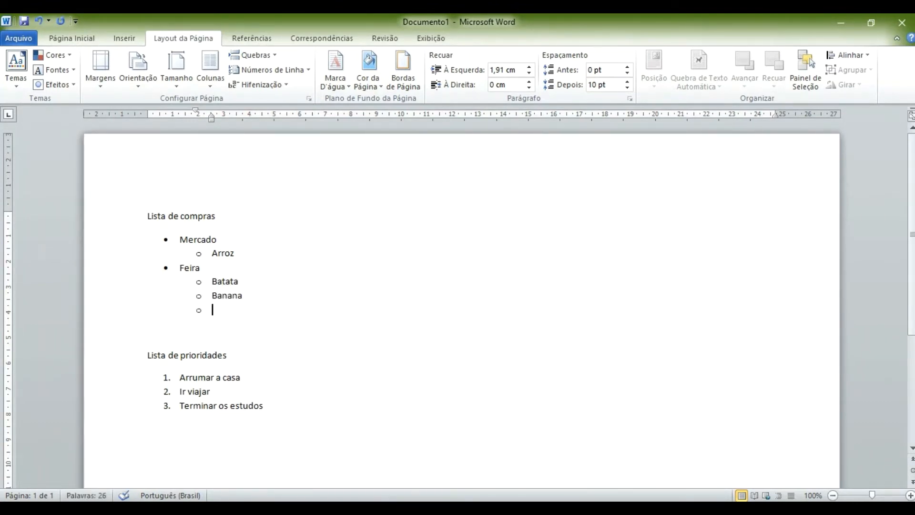
type("Ma")
- Add the sub-items Macarrão and Feijão after Arroz under Mercado
key("Up")
key("Up")
key("Up")
key("Up")
key("Return")
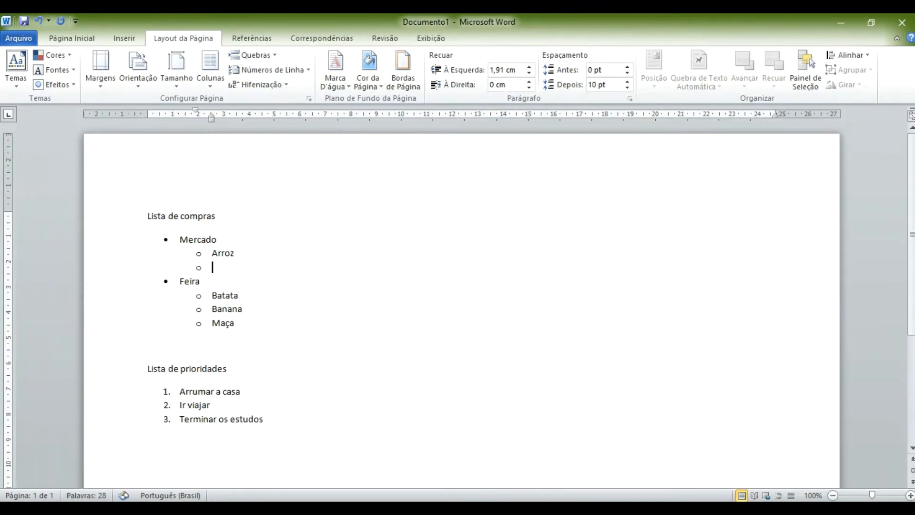
type("Macarrão")
key("Return")
type("F")
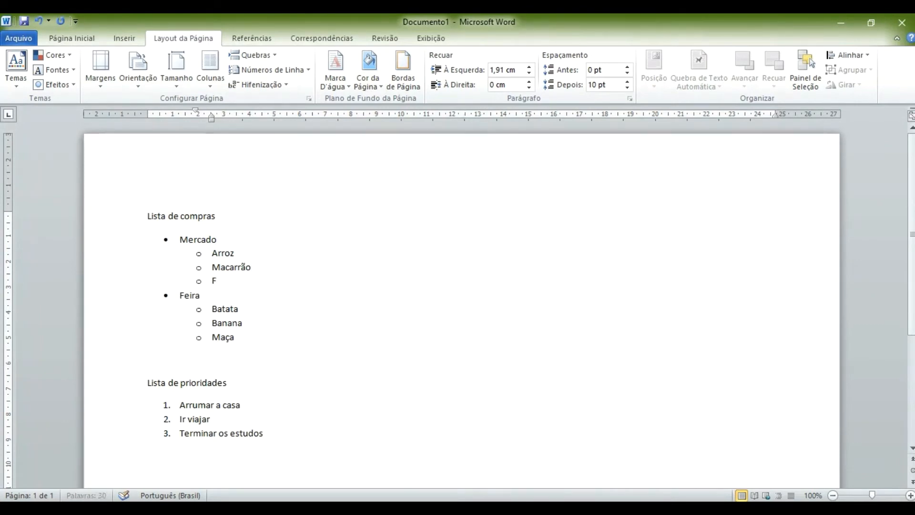
type("eijão")
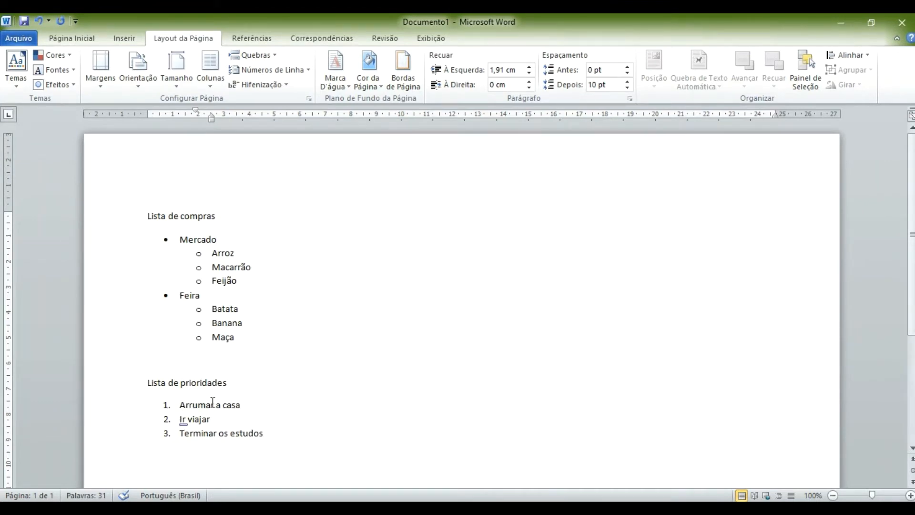
- Demote Ir viajar to a lettered sub-item of Arrumar a casa in the numbered list
scroll(178, 421, "down", 1)
left_click(180, 358)
key("Tab")
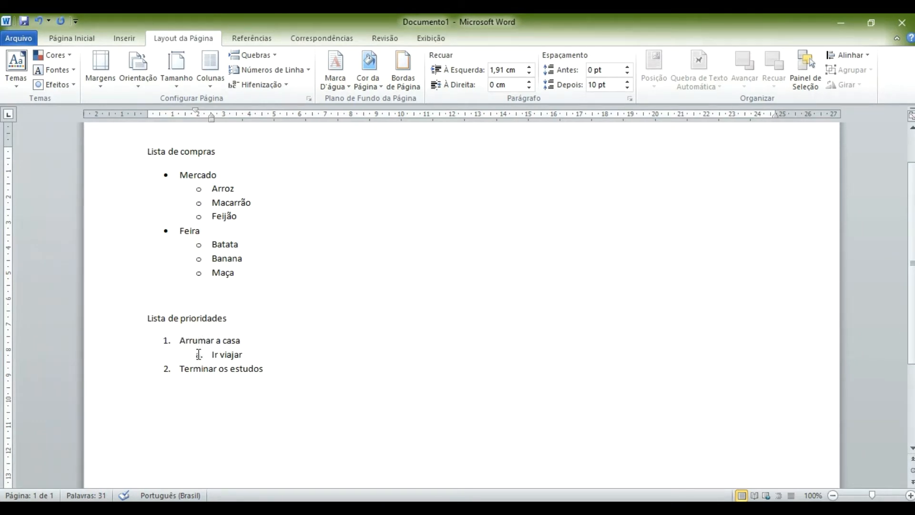
- Add the lettered sub-items "Asdas", "Adsdas" and "adas" after Ir viajar
left_click(247, 358)
key("Return")
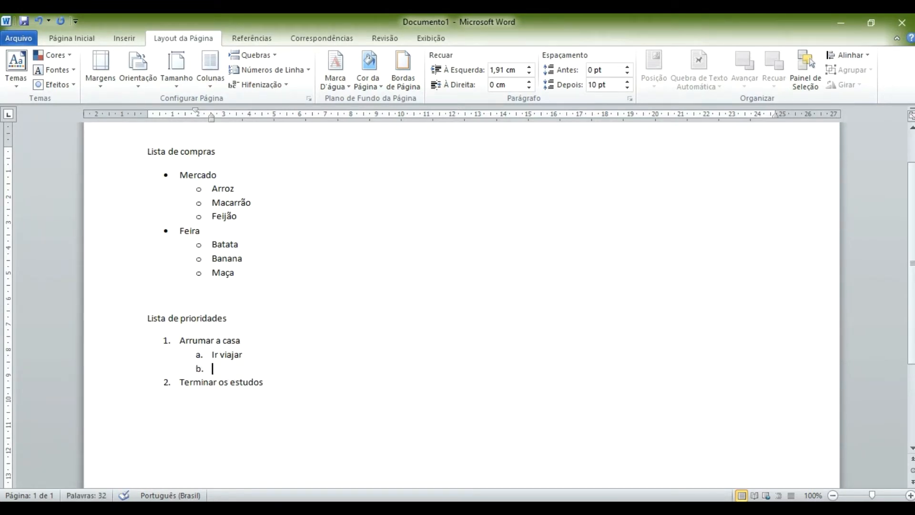
type("asdas")
key("Return")
type("adsdas")
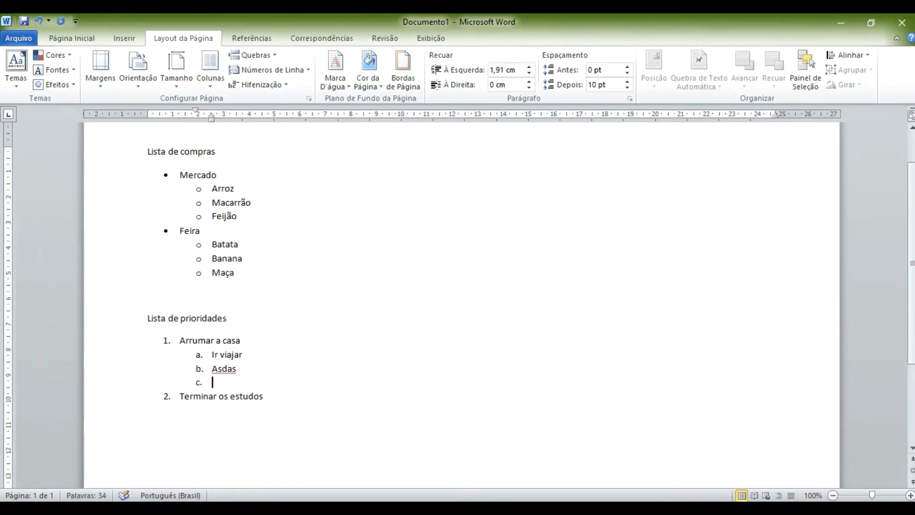
key("Return")
type("adas")
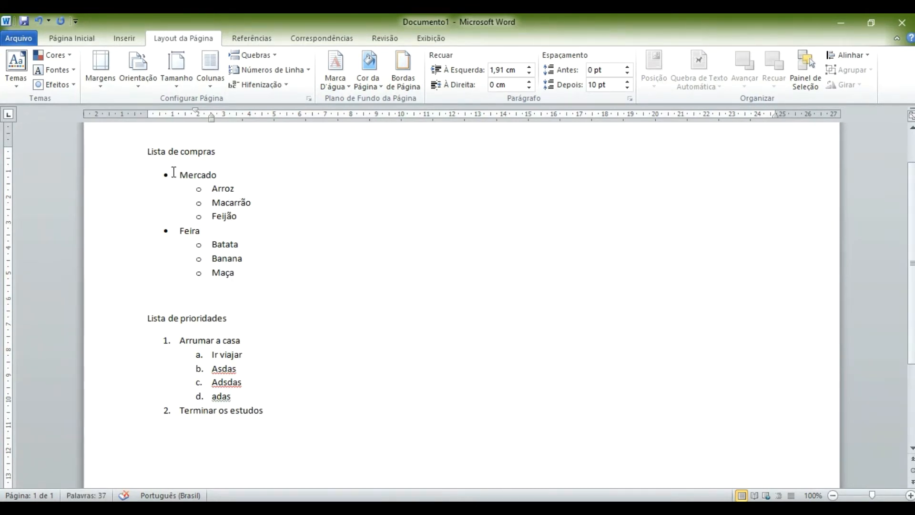
- Demote Macarrão to a third-level bullet beneath Arroz in the shopping list
left_click(229, 202)
key("Tab")
key("BackSpace")
left_click(212, 203)
key("Tab")
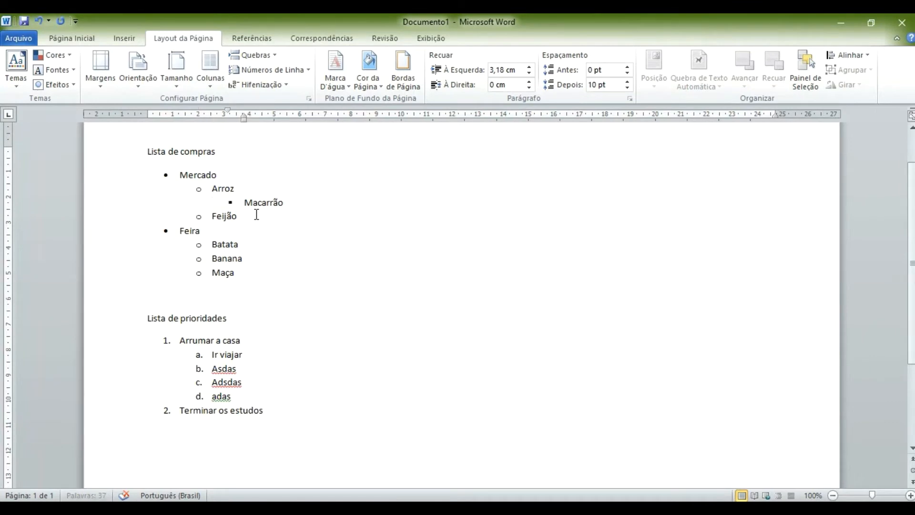
- Add a fourth-level bullet "Asasda" beneath Macarrão and start an empty fifth-level bullet beneath it
left_click(292, 201)
key("Return")
key("Tab")
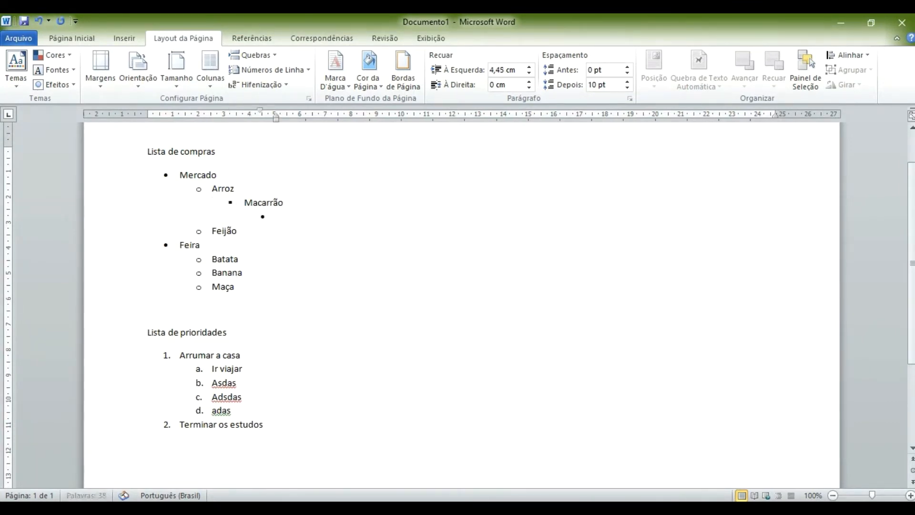
type("asasda")
key("Return")
key("Tab")
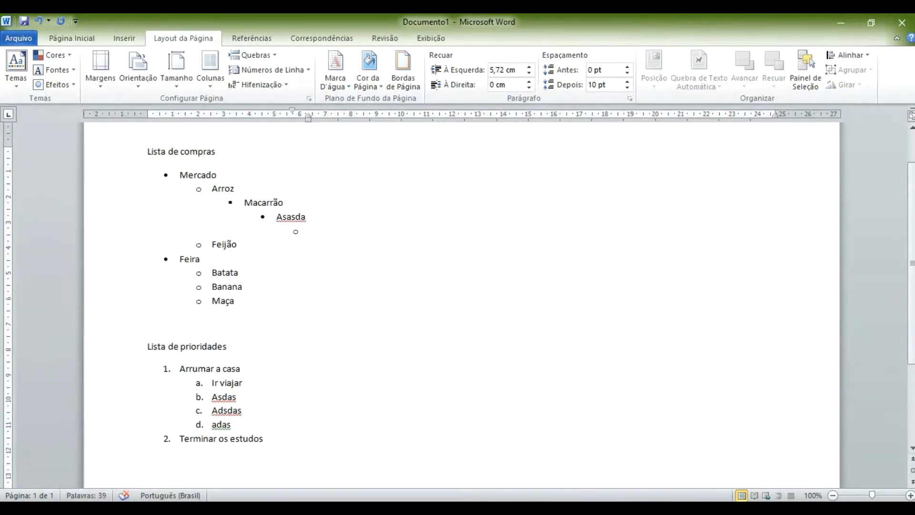
- Add the third-level Roman-numeral items "Sdasda", "Asdasda" and "Asdasdasd" beneath Ir viajar in the priorities list
left_click(260, 382)
key("Return")
key("Tab")
type("sdasda")
key("Return")
type("asdasda")
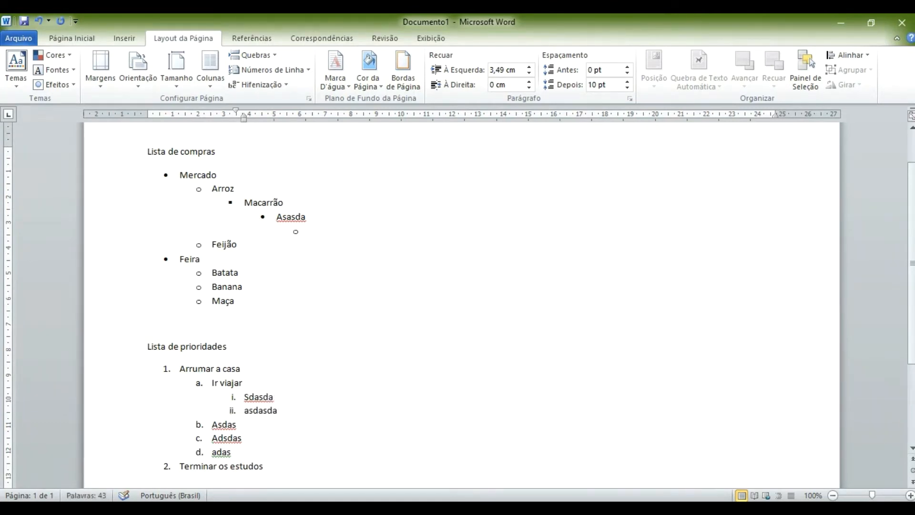
key("Return")
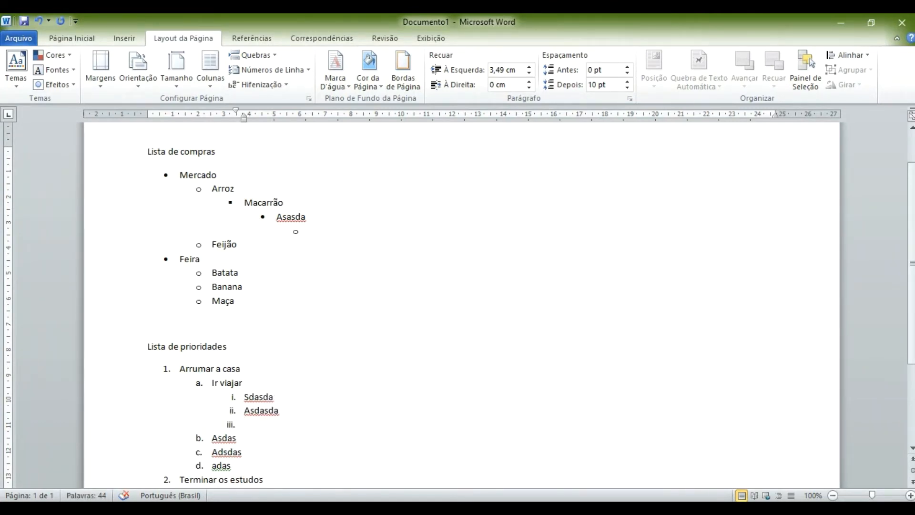
type("asdasdasd")
- Add the fourth-level numbered items "Asdasda" and "Asdasd" beneath Asdasdasd and start an empty fifth-level lettered item
key("Return")
key("Tab")
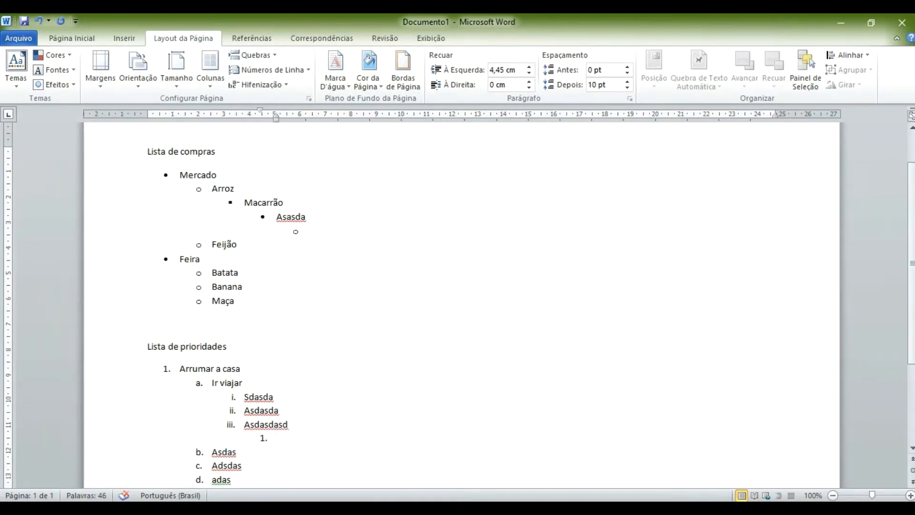
type("asdasda")
key("Return")
type("asdasd")
key("Return")
key("Tab")
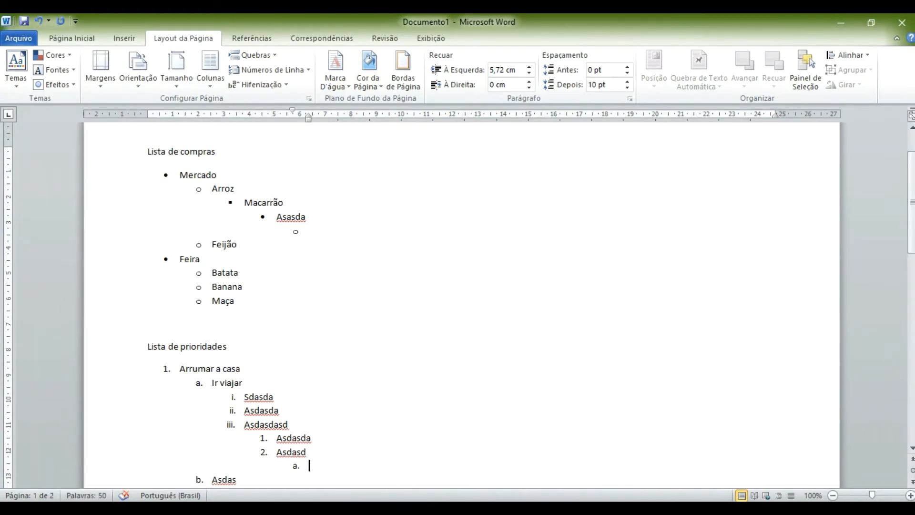
- Change the top-level bullets of the shopping list, Mercado and Feira, to the arrowhead symbol
scroll(305, 388, "down", 2)
scroll(306, 388, "up", 3)
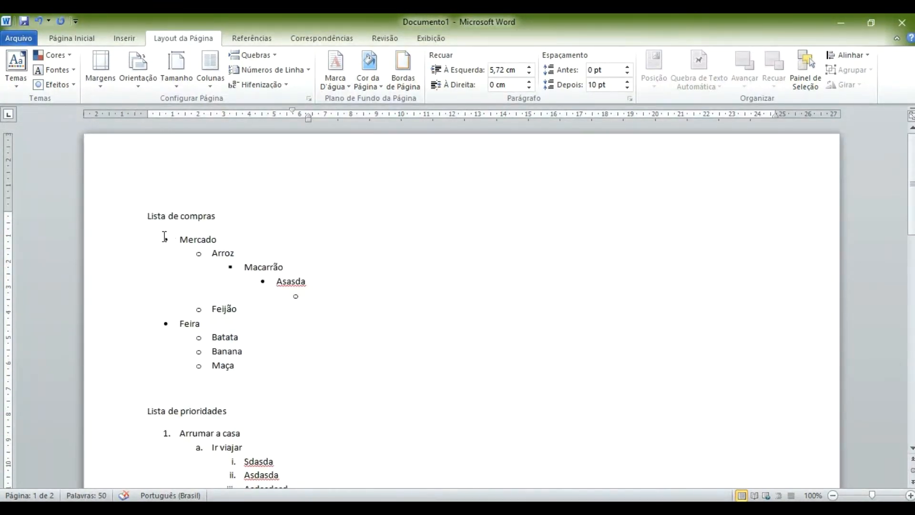
right_click(164, 237)
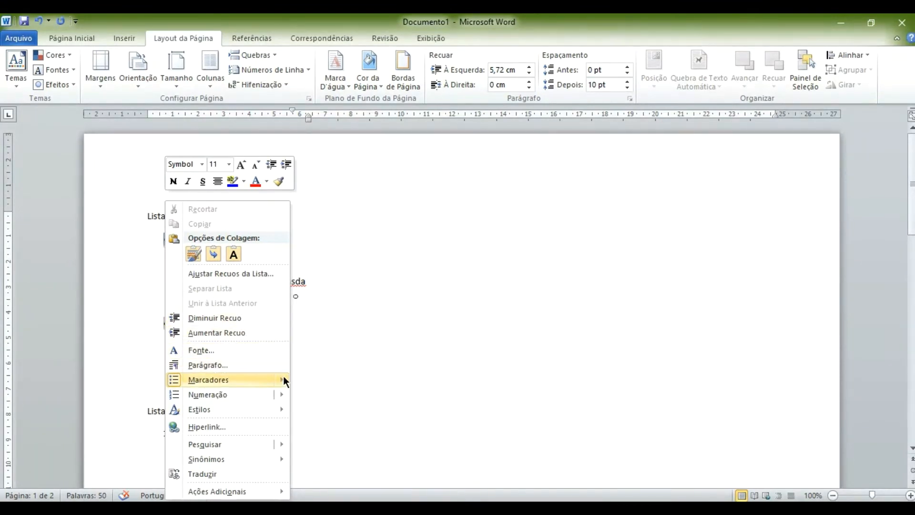
mouse_move(284, 376)
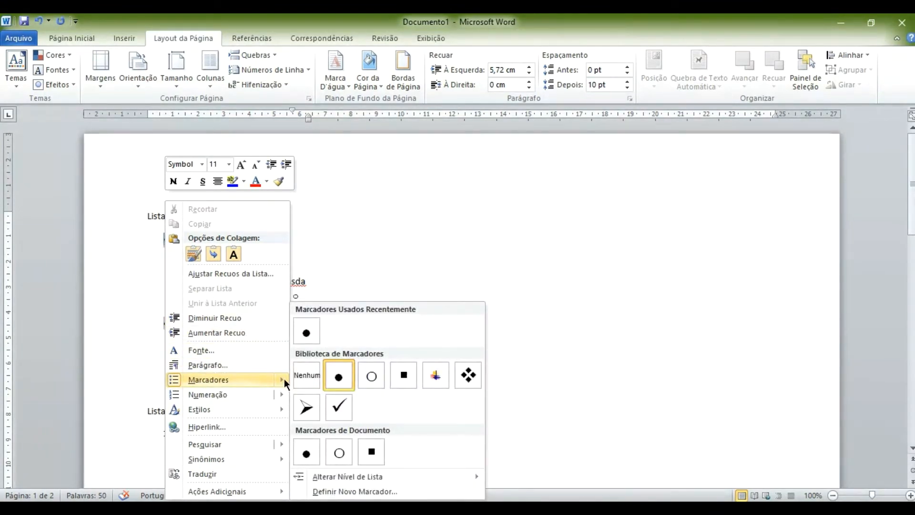
left_click(302, 409)
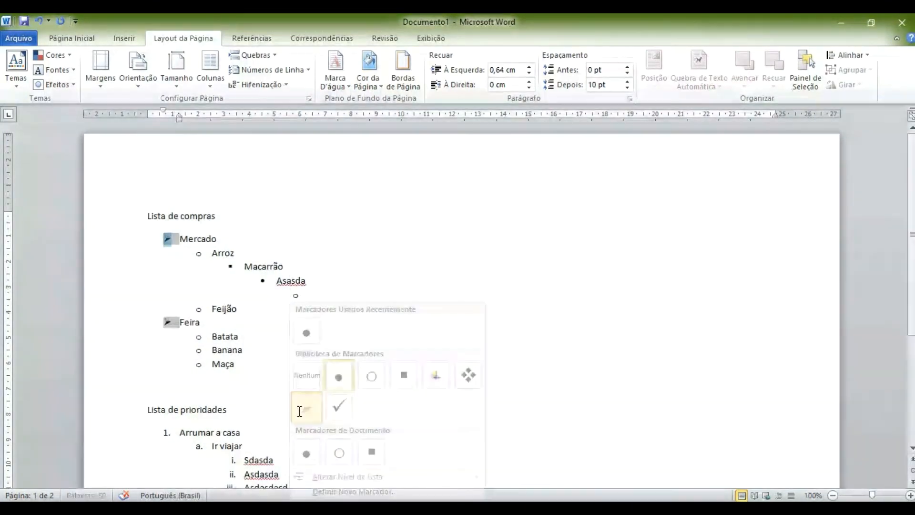
left_click(250, 349)
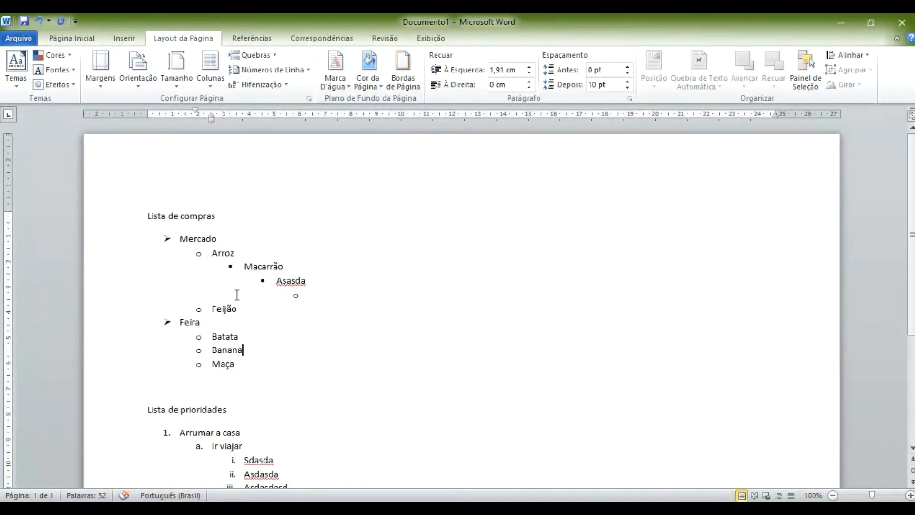
scroll(307, 255, "down", 3)
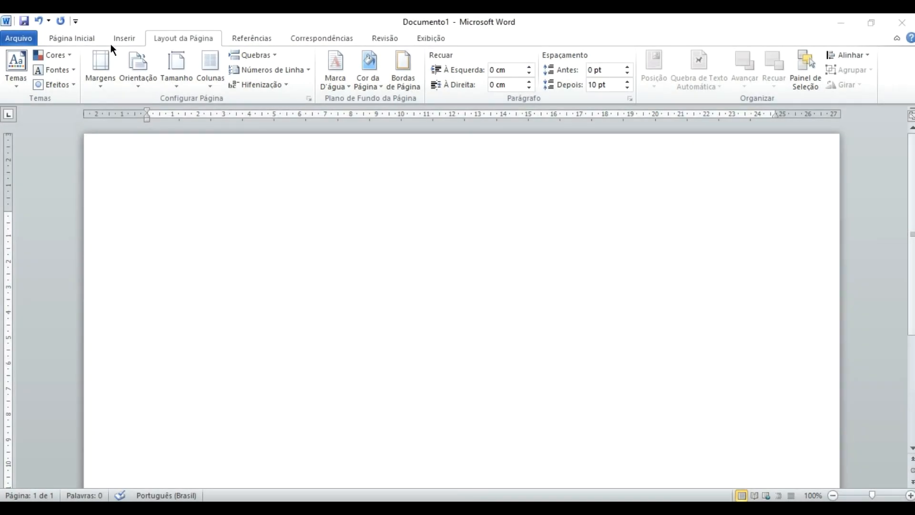
- Draw a single-cell table about 12.4 cm wide and 6.2 cm high on the blank page with Desenhar Tabela
left_click(87, 42)
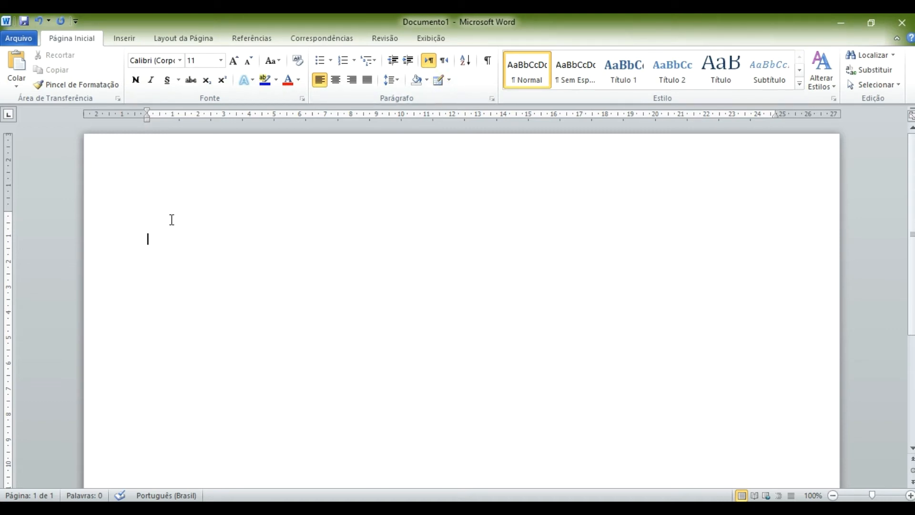
left_click(451, 82)
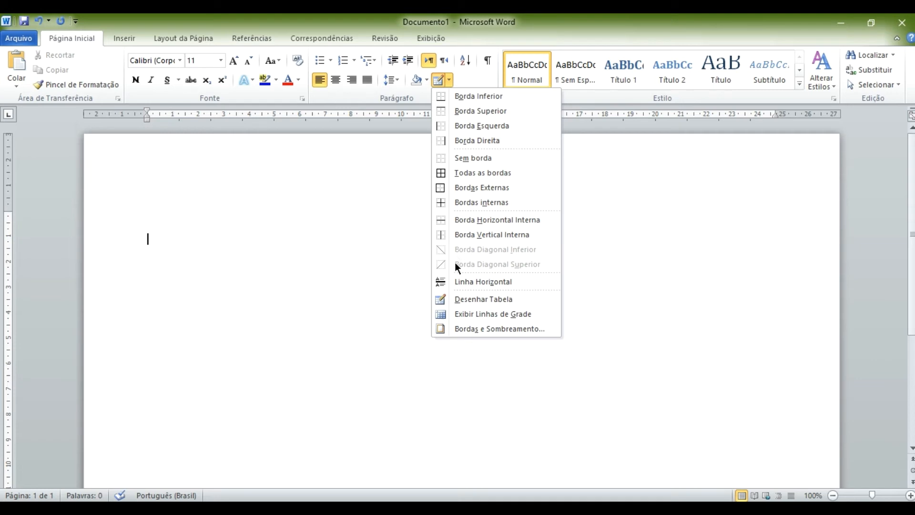
left_click(500, 300)
left_click_drag(139, 216, 454, 375)
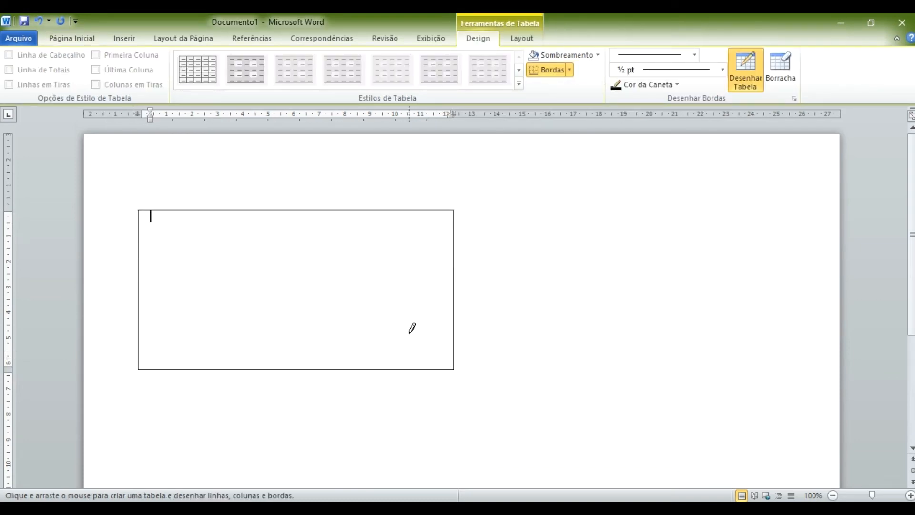
- Fill the table cell with eight short lines of sample text, from "Asdasdasd" to "Asdasdasda"
type("asdasdasd")
key("Return")
type("asda")
key("Return")
type("sdas")
key("Return")
type("dasd")
key("Return")
type("asdas")
key("Return")
type("dasdasda")
key("Return")
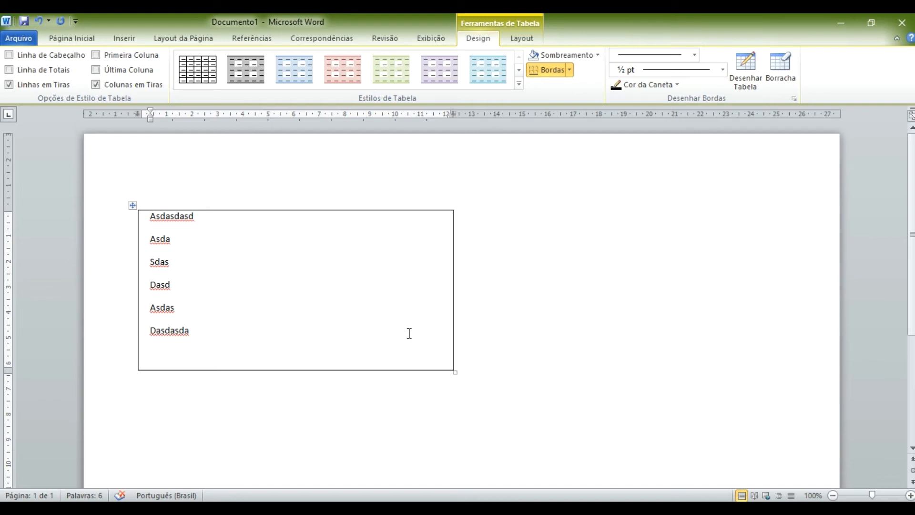
type("dasdasdasd")
key("Return")
type("asdasdasda")
key("Return")
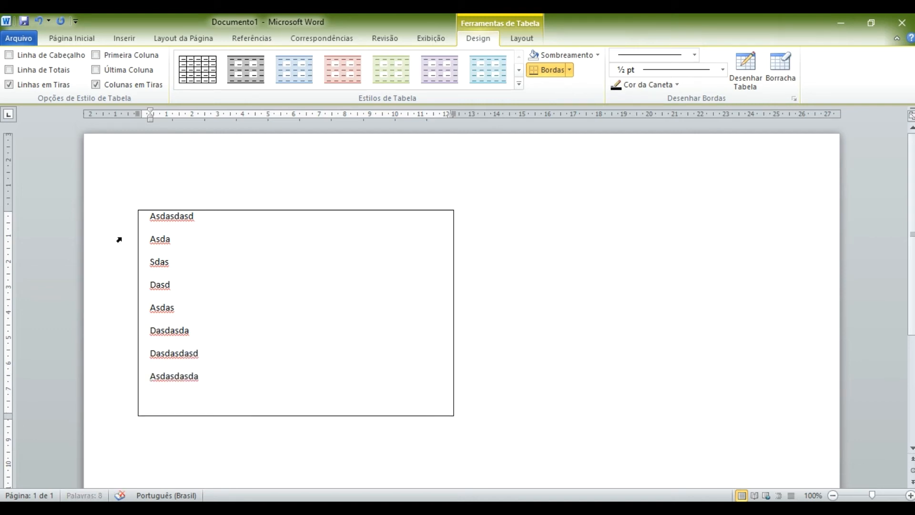
- With the table selected, set the border line style to dash-dot and show the available line weights
left_click(133, 205)
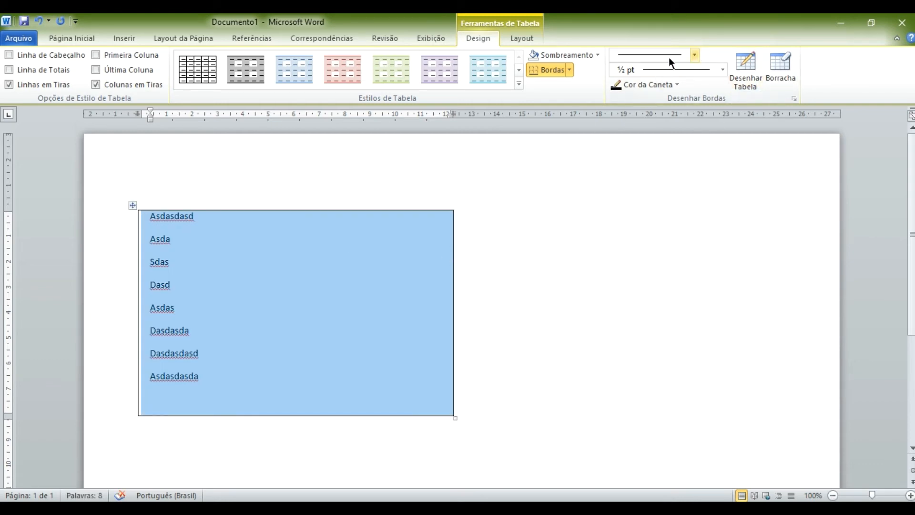
left_click(695, 55)
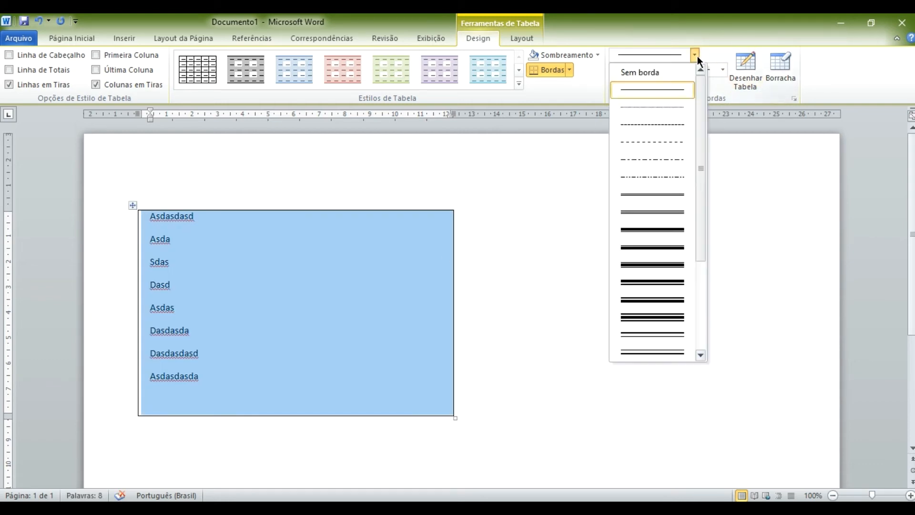
left_click(666, 158)
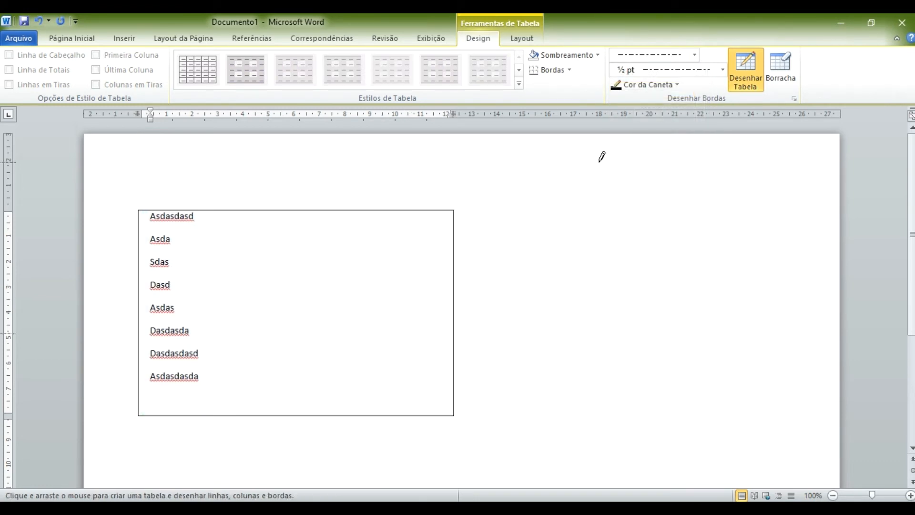
left_click(722, 69)
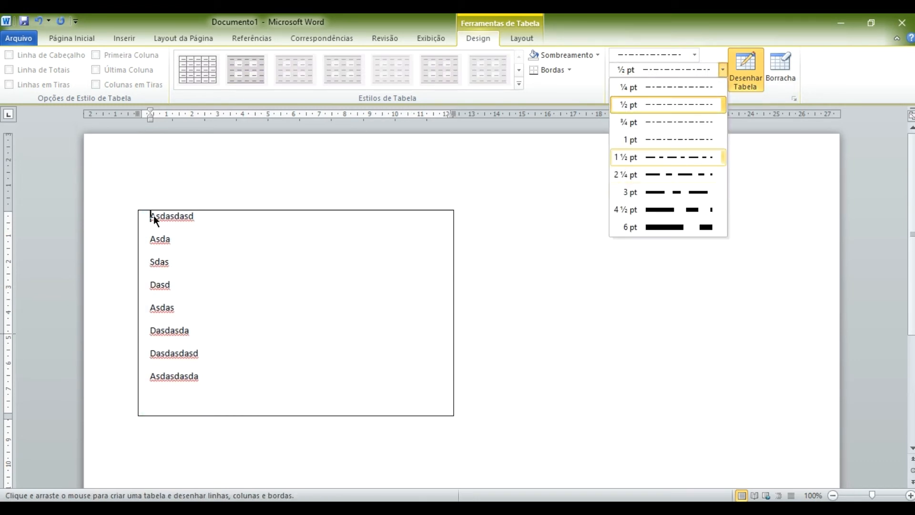
- Select the table's single cell and split it into two columns and one row
left_click(523, 38)
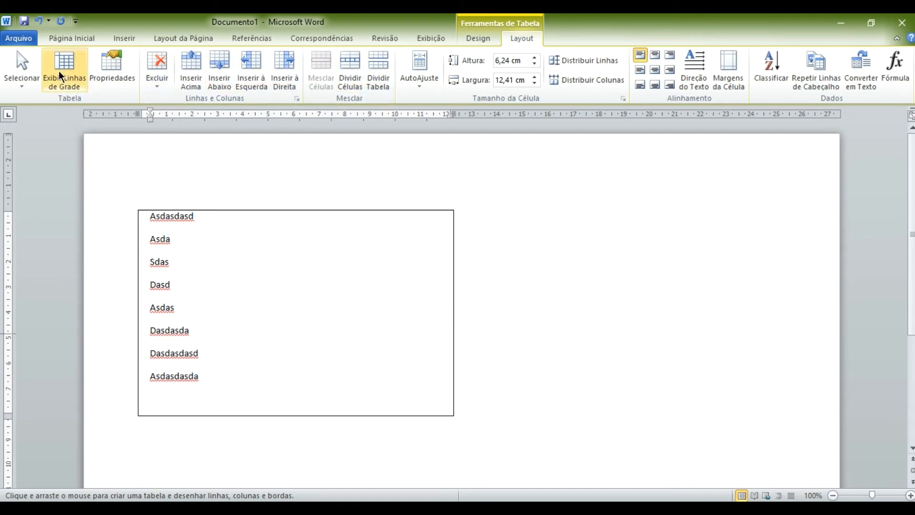
left_click(21, 71)
left_click(72, 101)
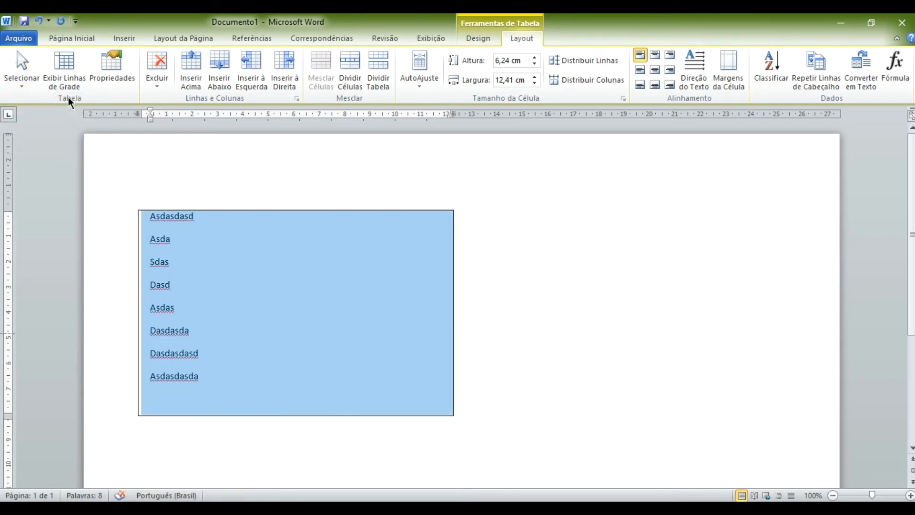
left_click(355, 91)
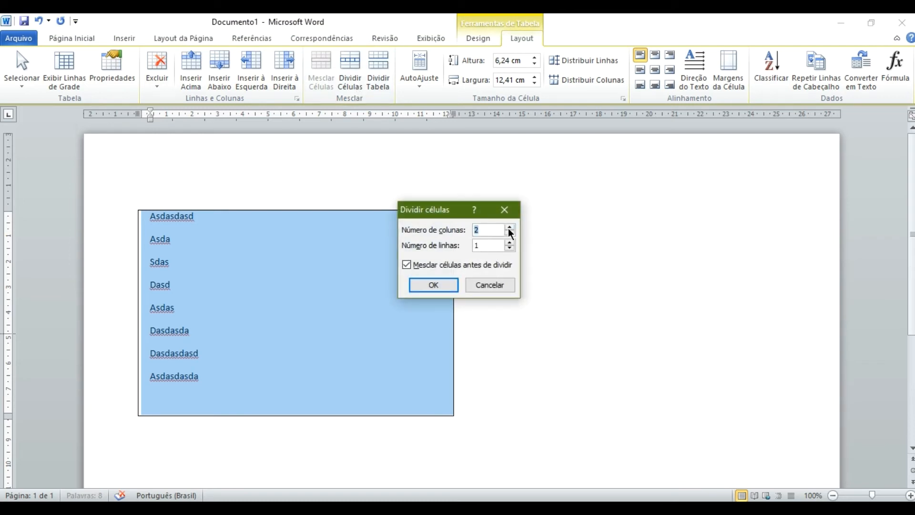
left_click(431, 285)
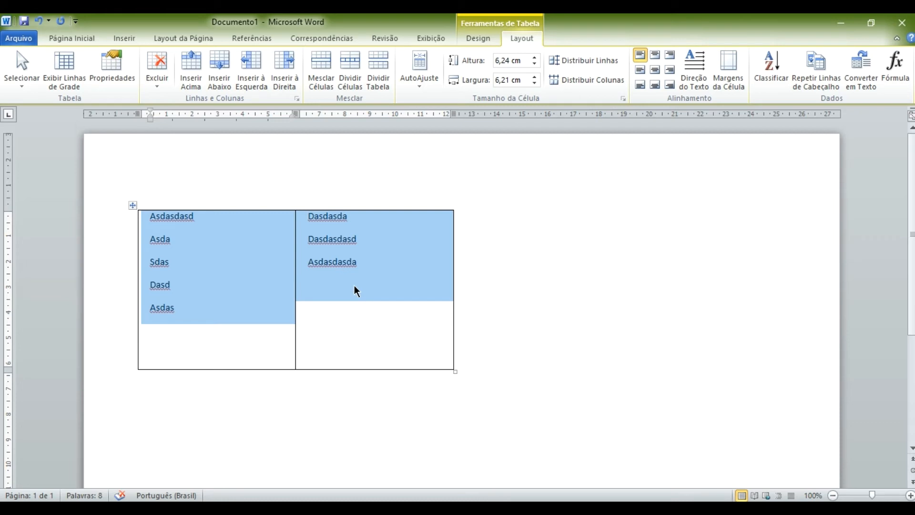
- Split the table's second cell, starting with "Dasdasda", into two columns and one row
left_click(373, 286)
left_click_drag(351, 292, 316, 210)
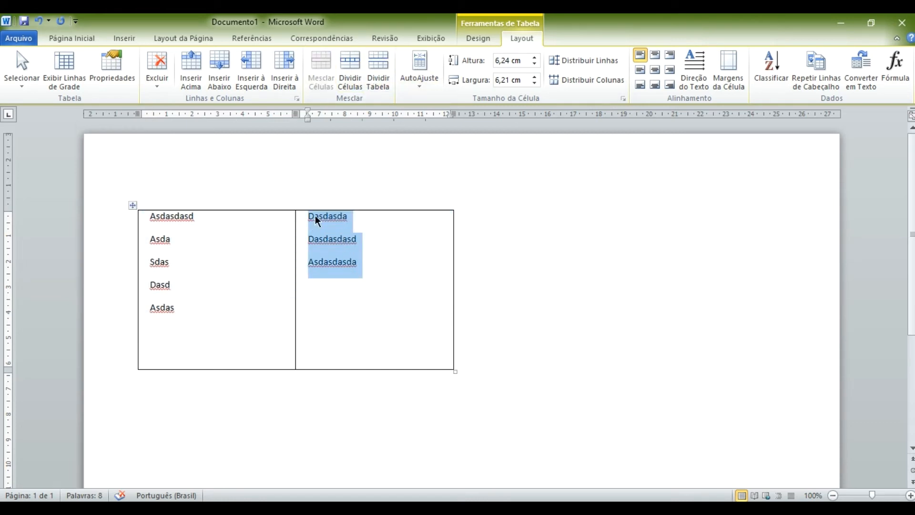
left_click(349, 85)
left_click(434, 285)
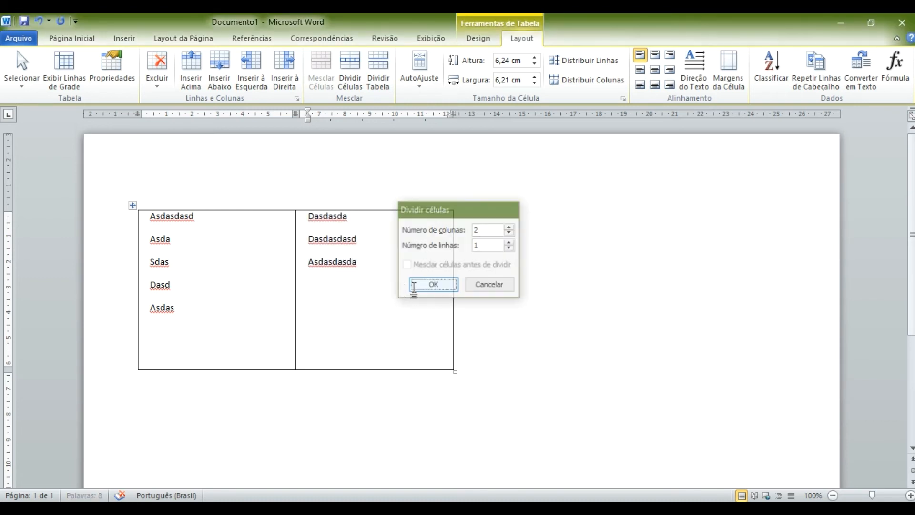
- Split the table's last cell, containing "Asdasdasda", into two columns and one row
left_click(406, 275)
left_click_drag(425, 265, 389, 217)
left_click(349, 75)
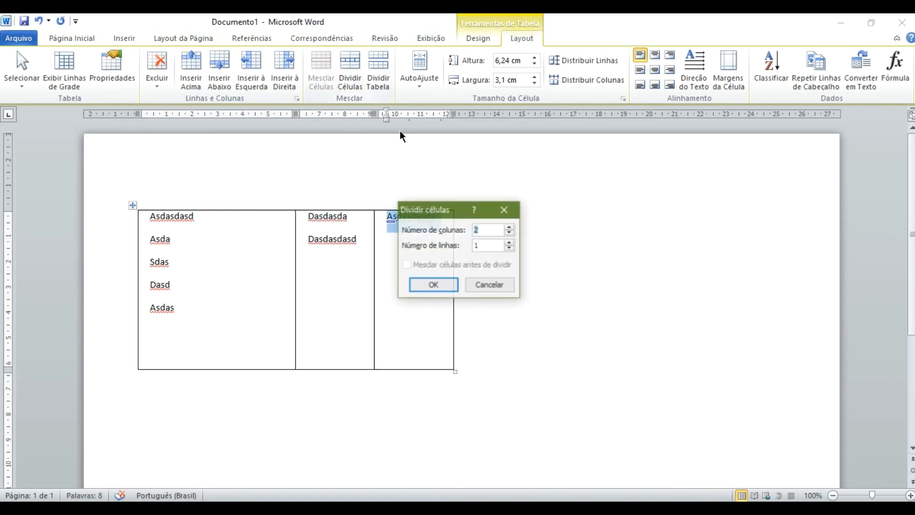
left_click(433, 286)
- Select all cells of the table and re-split them, merging first, into four columns and two rows
left_click(208, 239)
left_click_drag(149, 213, 467, 316)
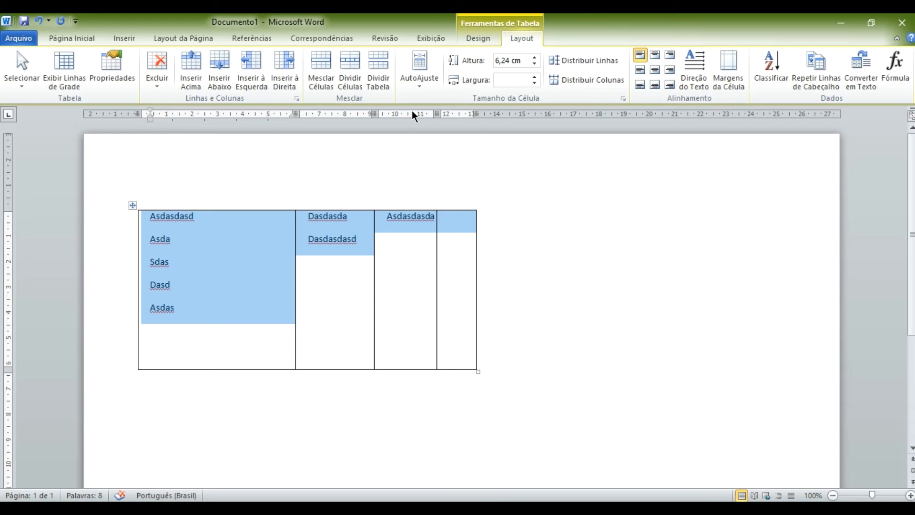
left_click(357, 90)
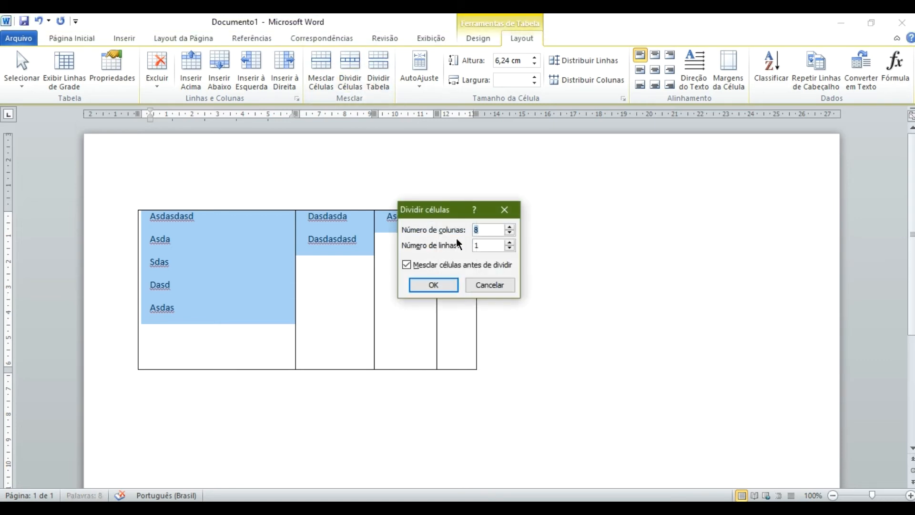
left_click(510, 234)
left_click(434, 286)
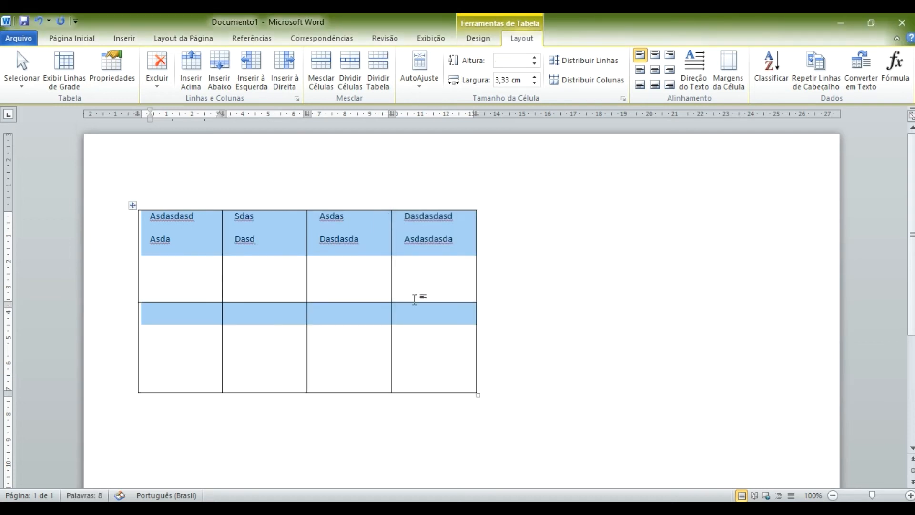
- Select the whole four-column table and delete it together with its text
left_click(318, 307)
left_click_drag(151, 222, 429, 333)
left_click(526, 404)
left_click_drag(526, 404, 133, 164)
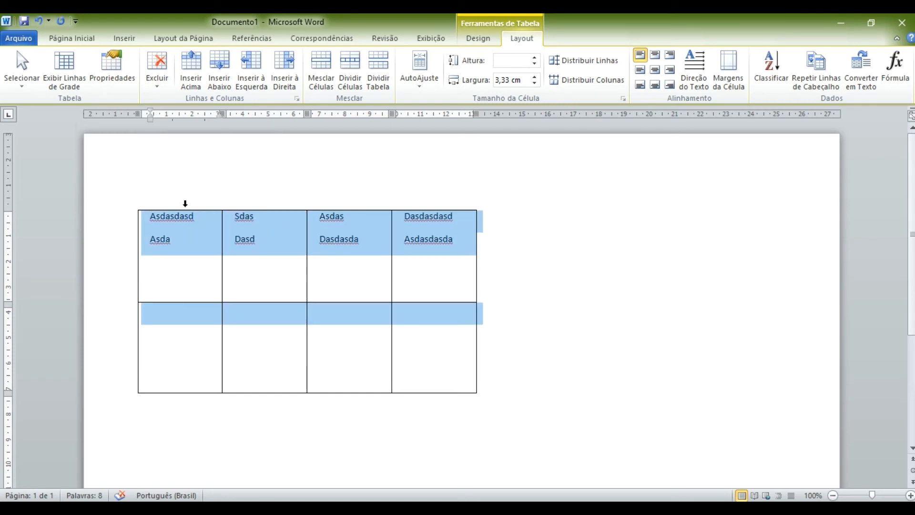
key("BackSpace")
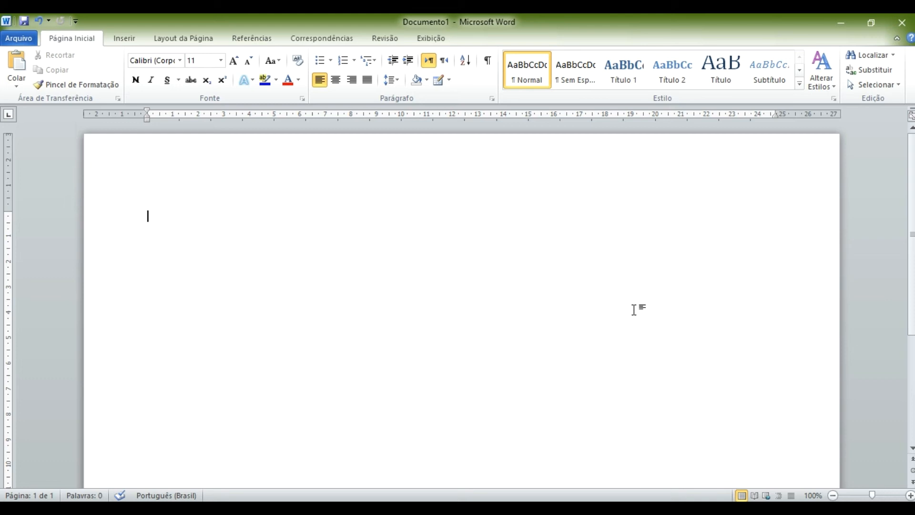
- Enter six lines of sample text on the blank page, from "Sadasdasd" to "asdasdasda"
type("sadasdasd")
key("Return")
type("asda")
key("Return")
type("sdasd")
key("Return")
type("asdasdasdasdas")
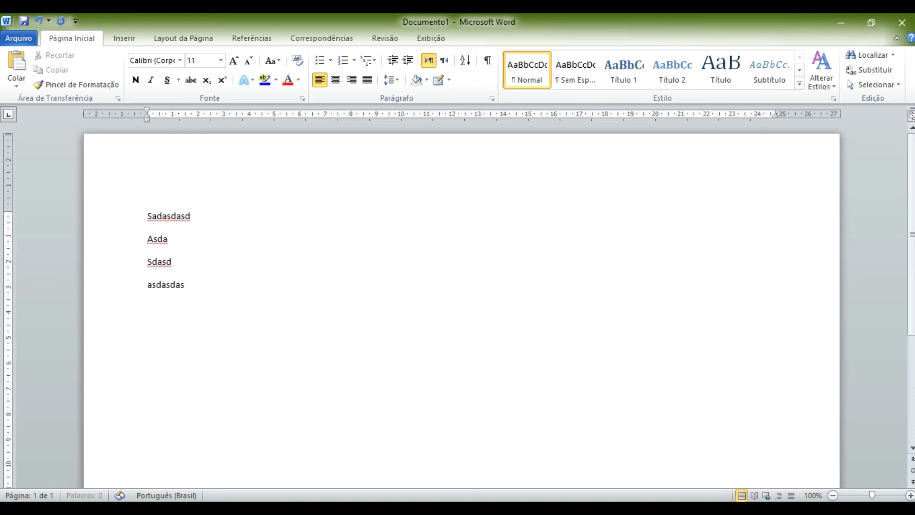
key("Return")
type("dasdasdasdasd")
key("Return")
type("asdasdasda")
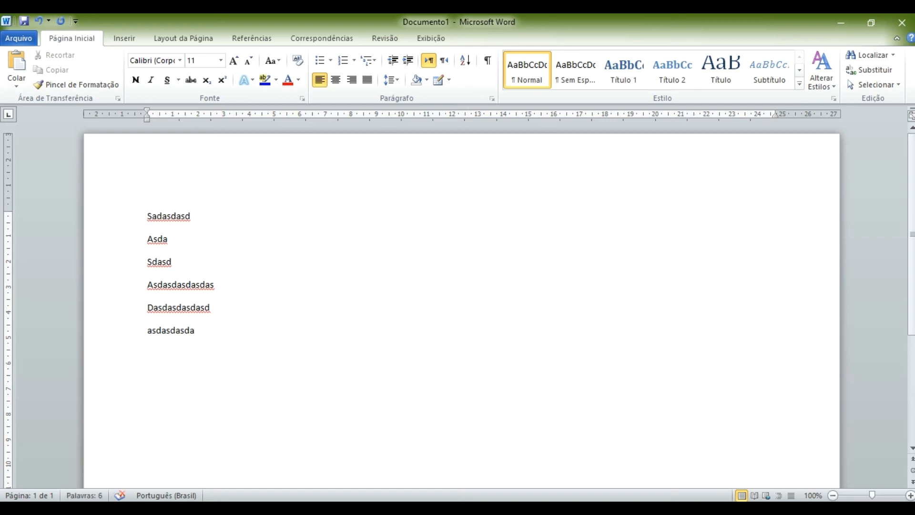
- End the last sample text line with a paragraph break and open the document's print settings with the preview
key("Return")
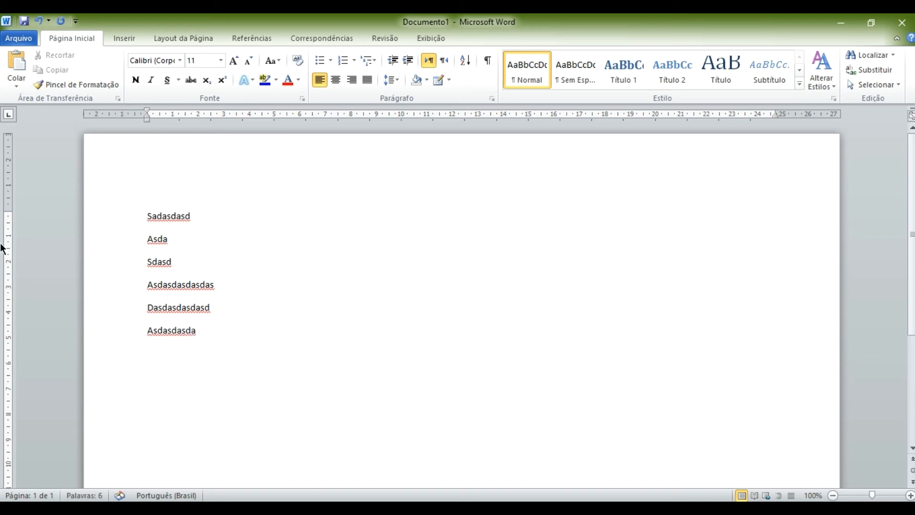
left_click(25, 38)
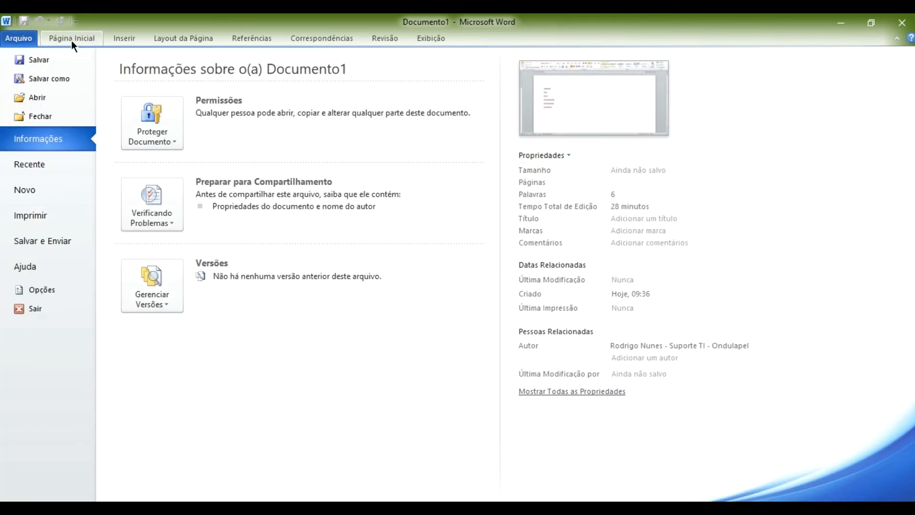
left_click(68, 41)
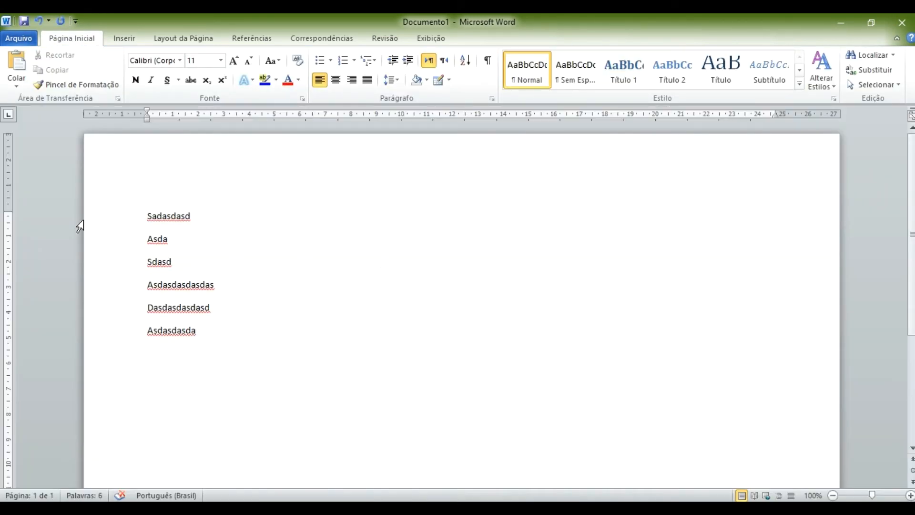
left_click(19, 38)
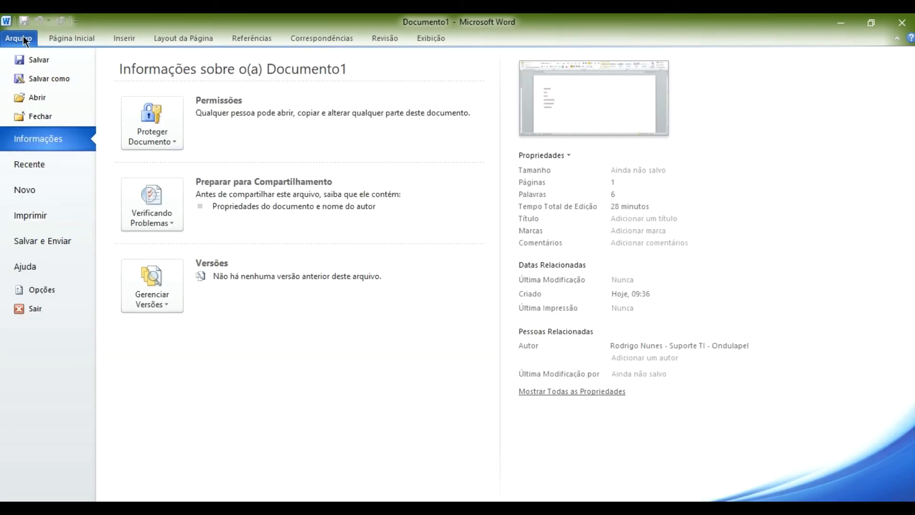
left_click(67, 219)
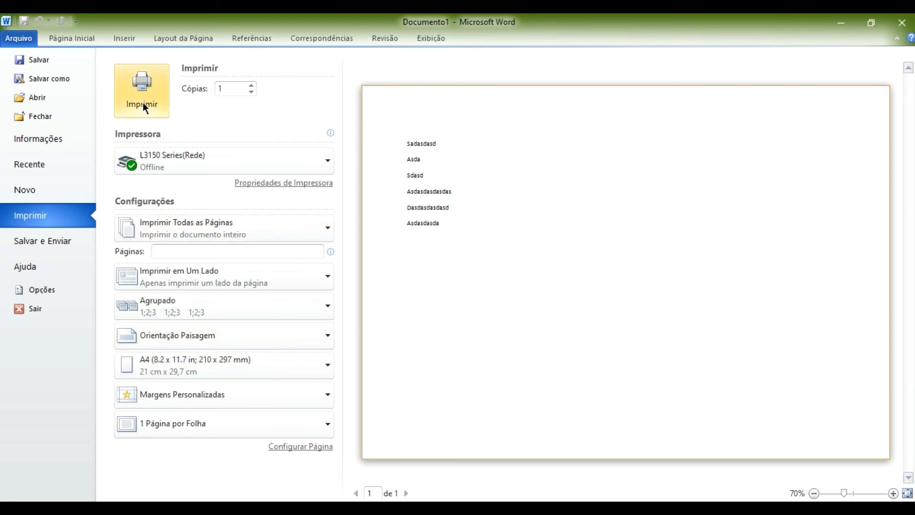
- Examine the available printers and the page orientation choices in the print settings, keeping L3150 Series(Rede) and Orientação Paisagem
left_click(330, 161)
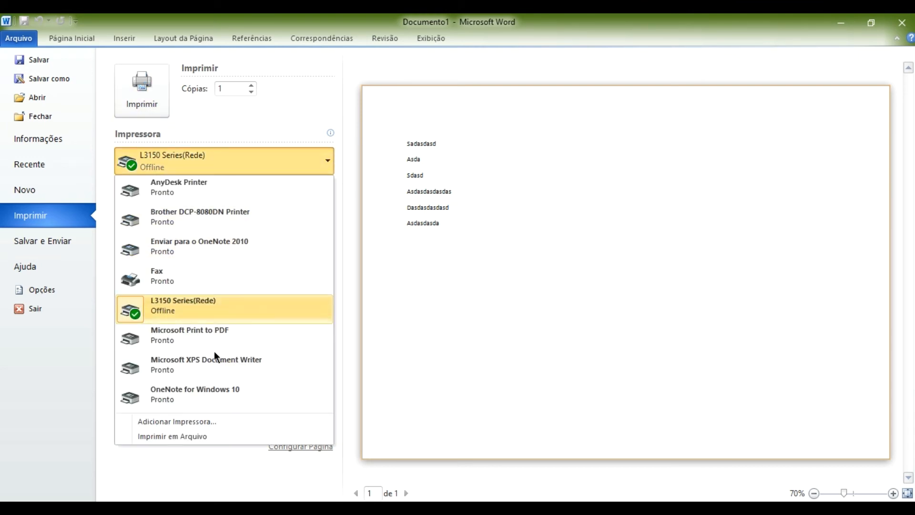
left_click(303, 158)
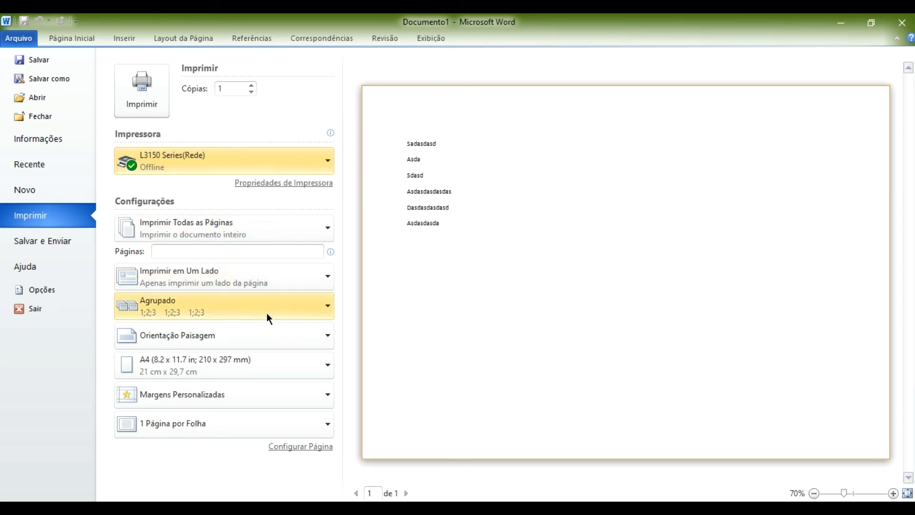
left_click(305, 337)
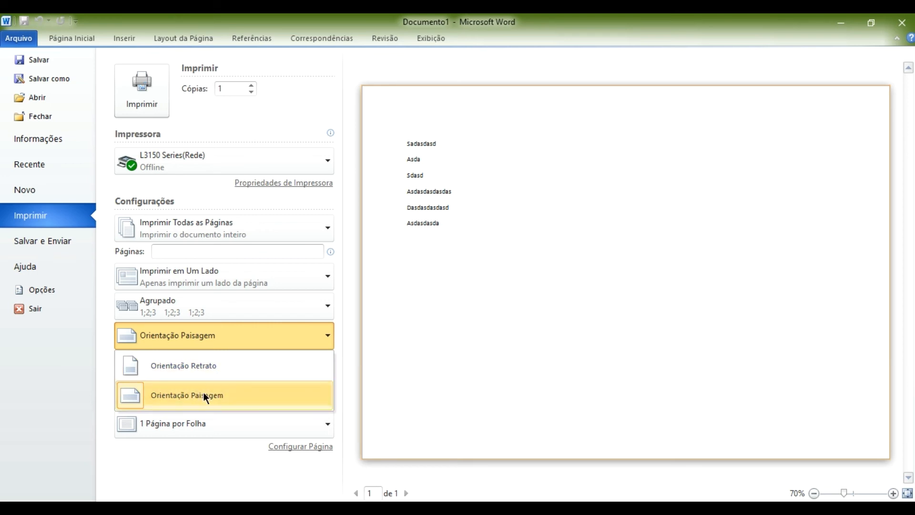
left_click(321, 333)
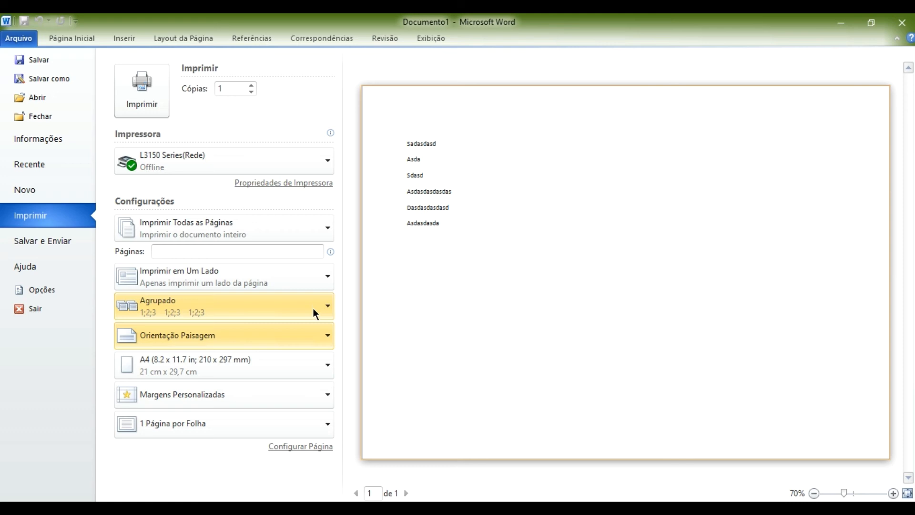
- Switch the print collation to Desagrupado and back to Agrupado
left_click(313, 313)
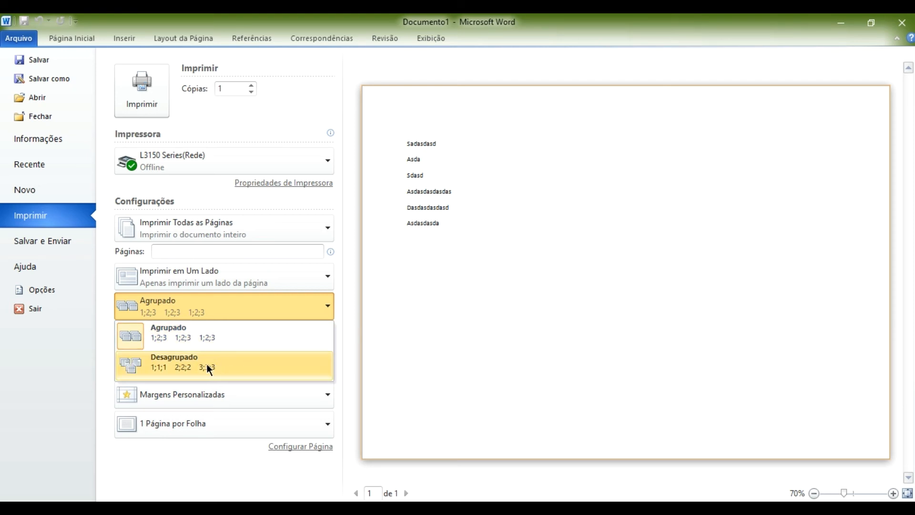
left_click(231, 362)
left_click(229, 298)
left_click(179, 334)
- Examine the one-sided and manual two-sided printing choices and the available paper sizes, without changing either setting
left_click(241, 276)
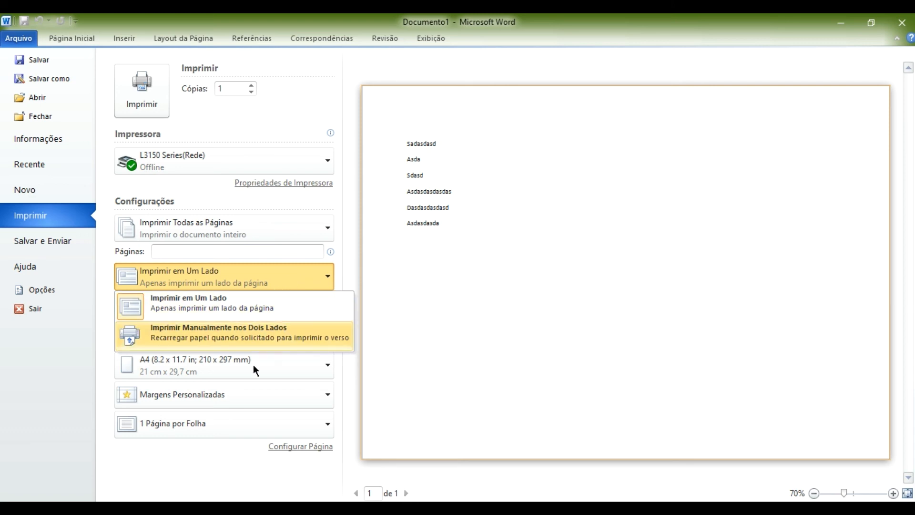
left_click(374, 330)
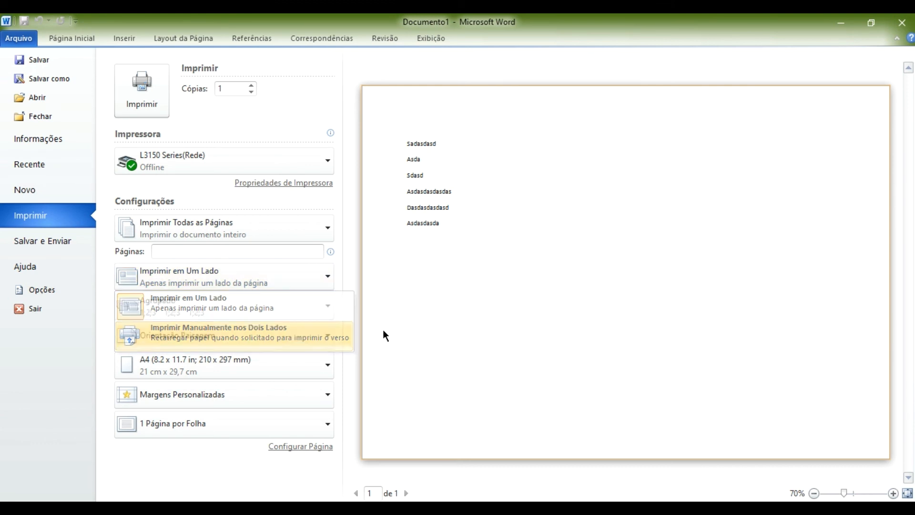
left_click(239, 365)
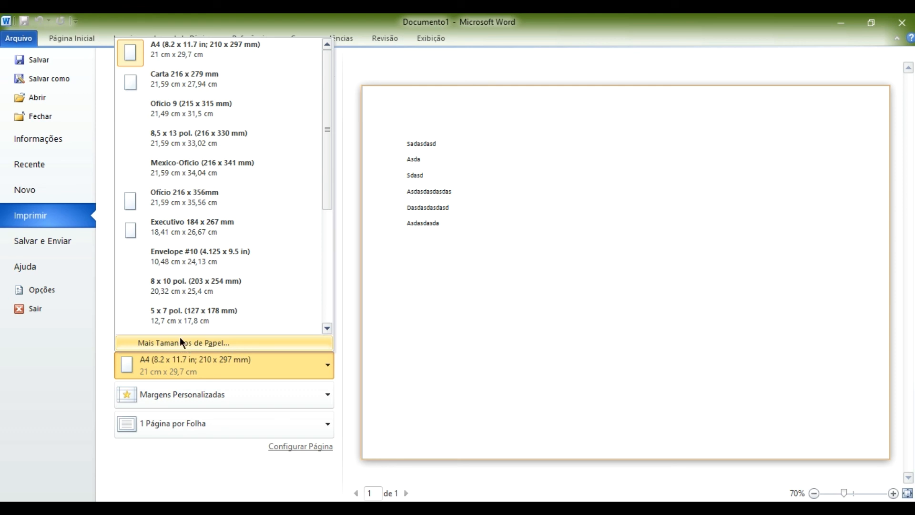
- Examine the margin presets and the pages-per-sheet choices, including the scale-to-paper-size options, without changing any of them
left_click(257, 396)
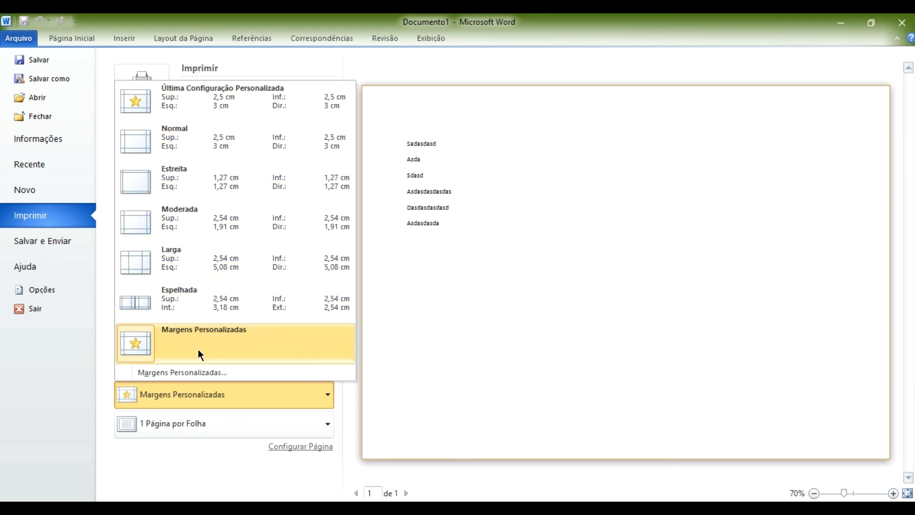
left_click(184, 461)
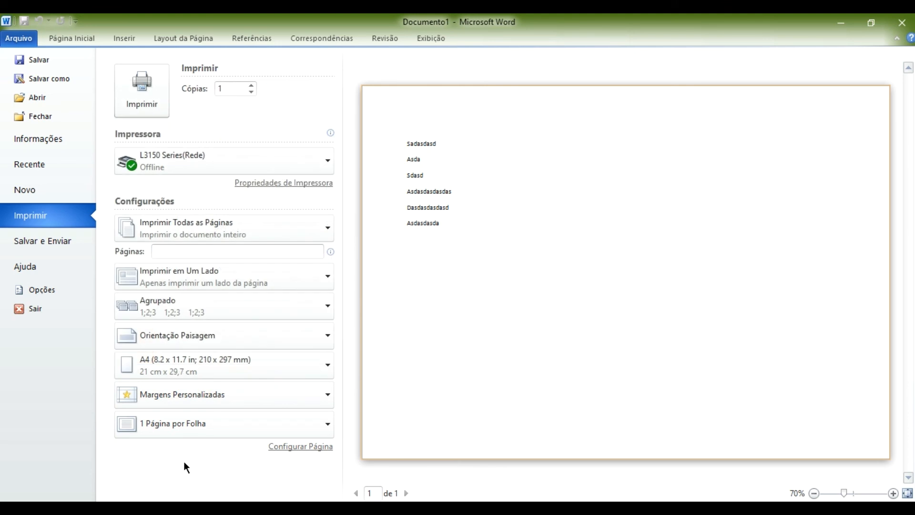
left_click(311, 424)
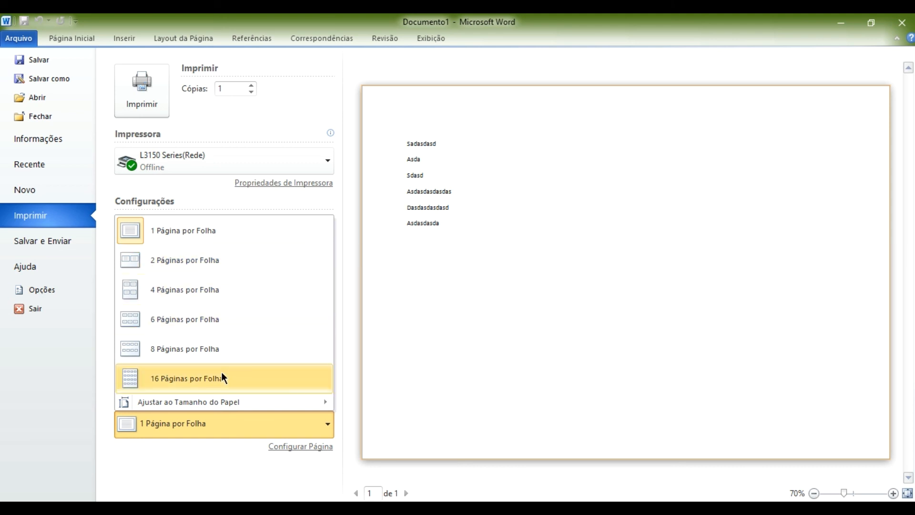
mouse_move(232, 403)
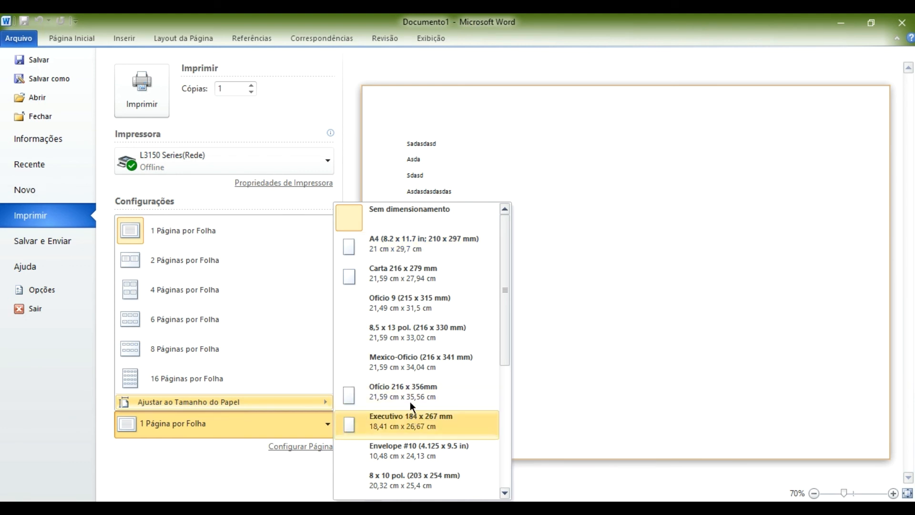
left_click(271, 465)
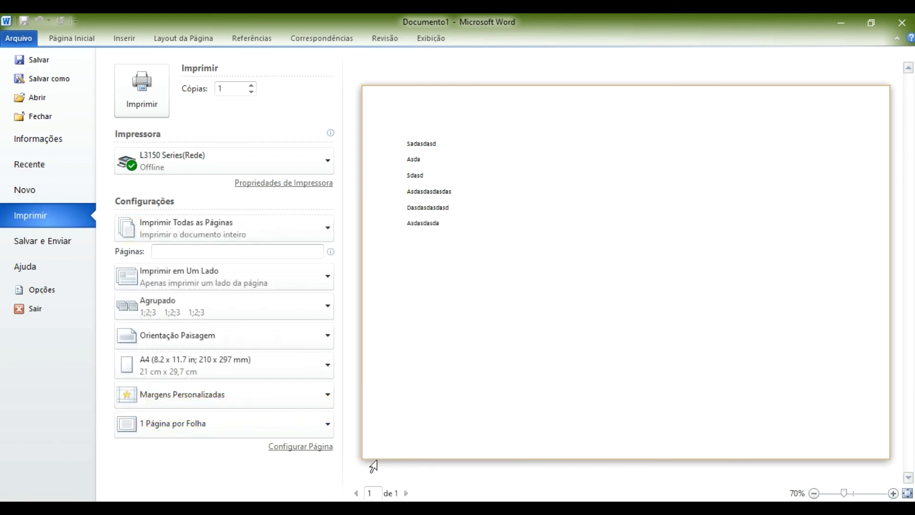